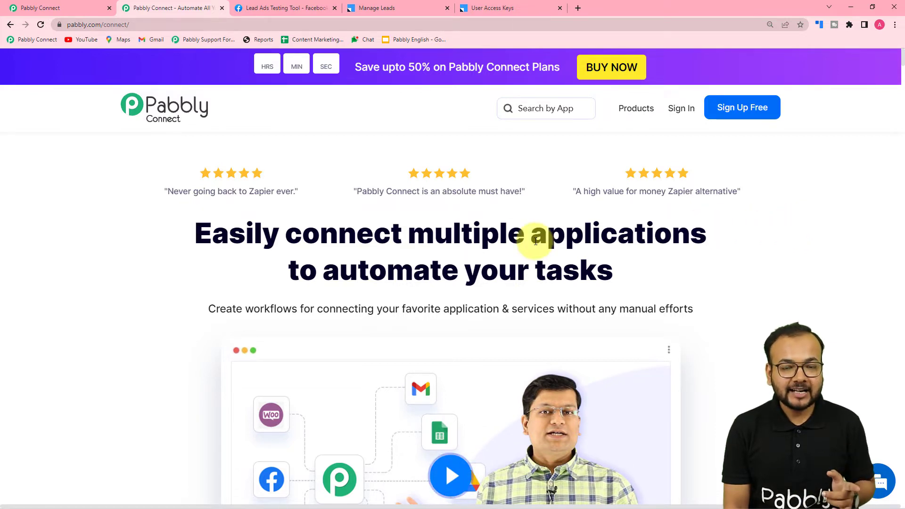
- From the Pabbly Connect dashboard, create a workflow named 'Facebook Lead Ads to LeadSquared Automation'
click(68, 5)
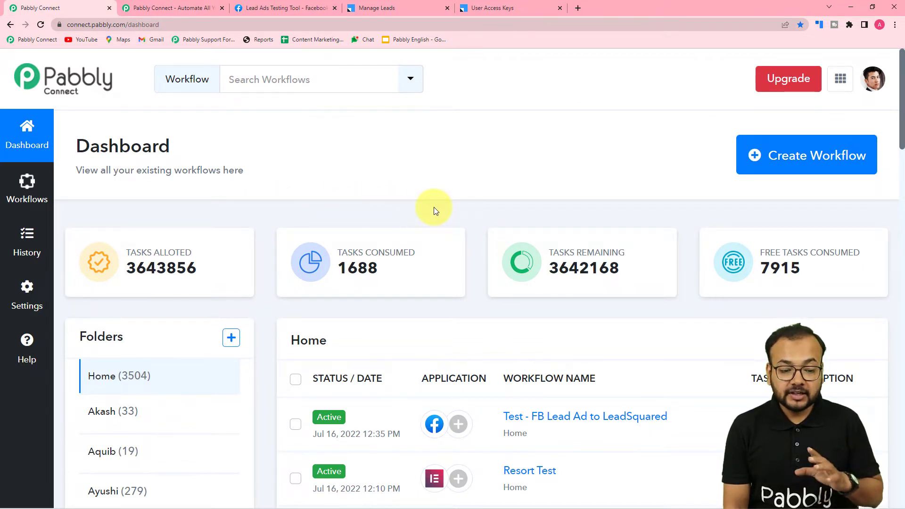
mouse_move(733, 234)
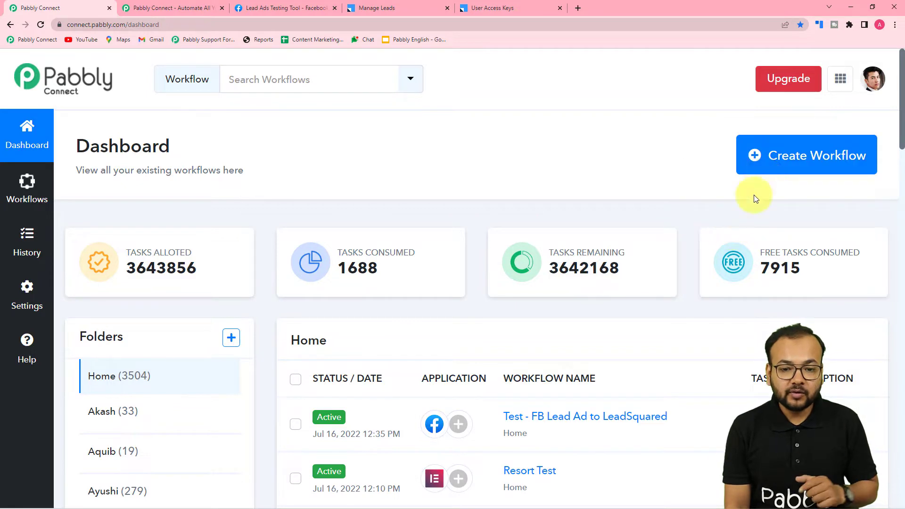
click(825, 164)
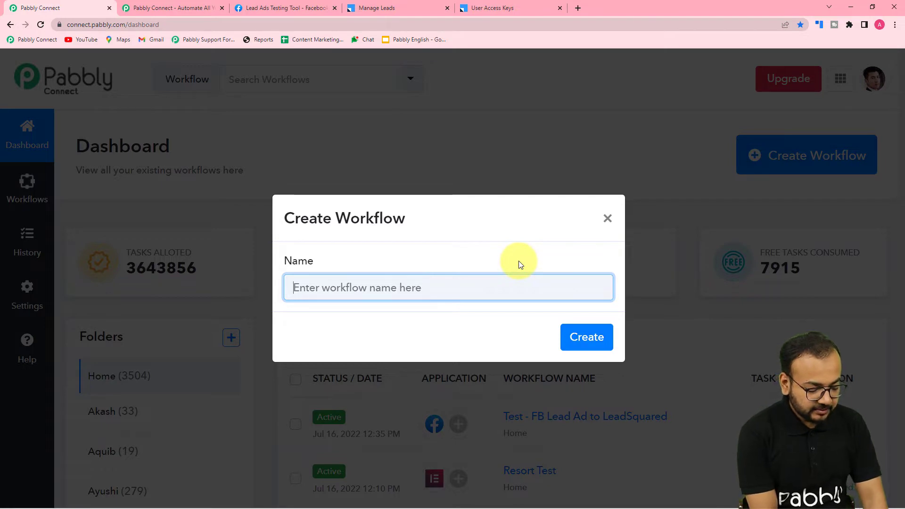
text(Face)
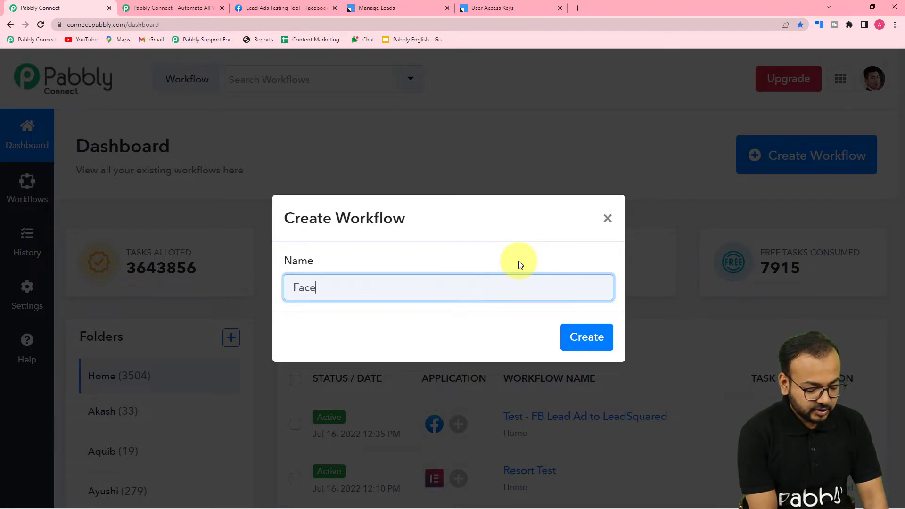
text(boo)
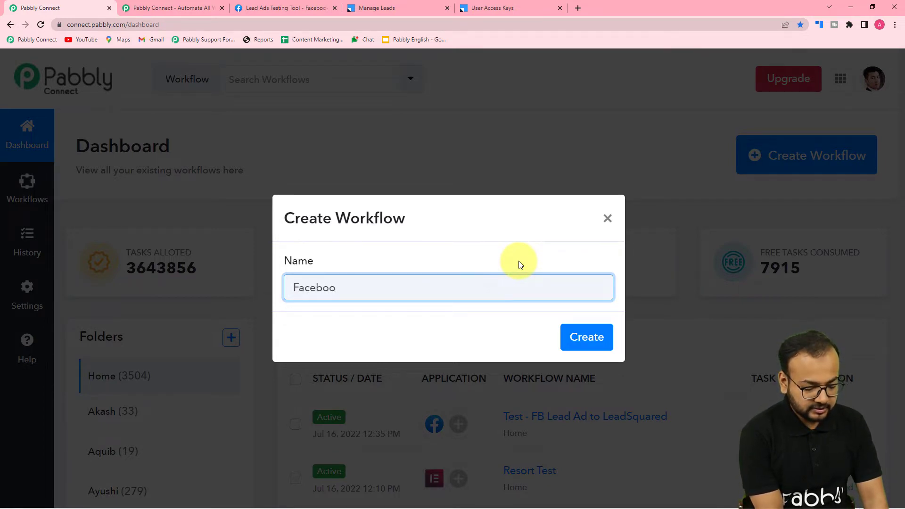
text(k)
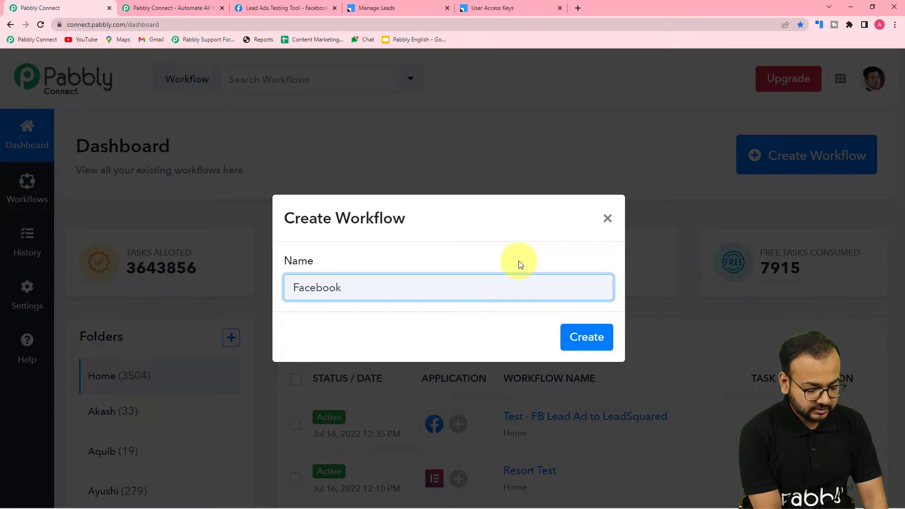
text( Lead Ads )
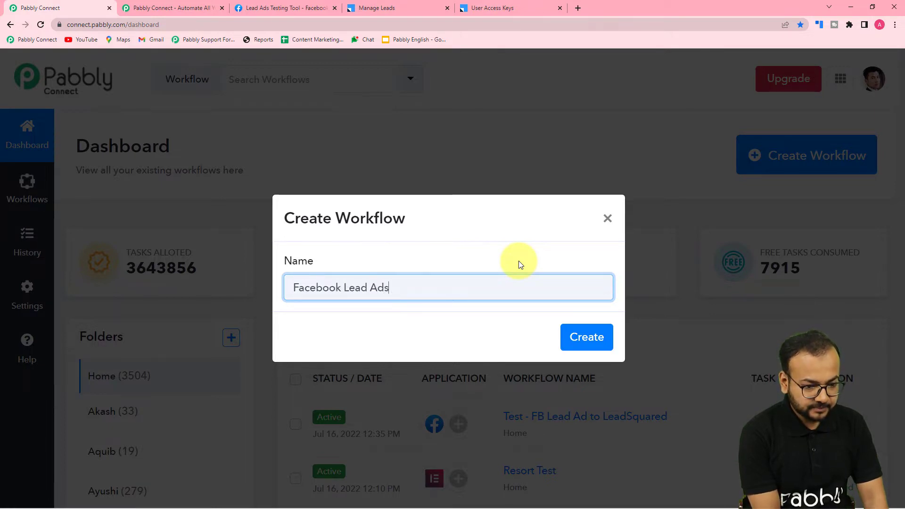
text(to )
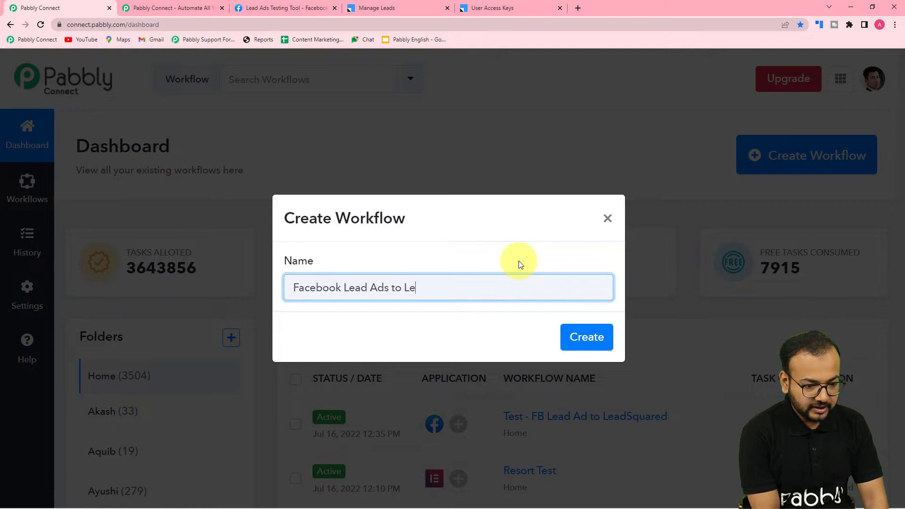
text(LeadSqu)
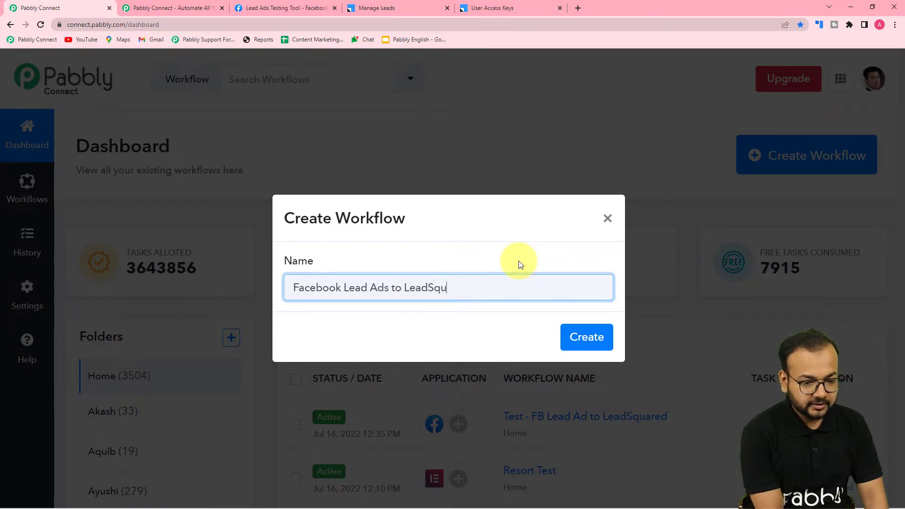
text(a)
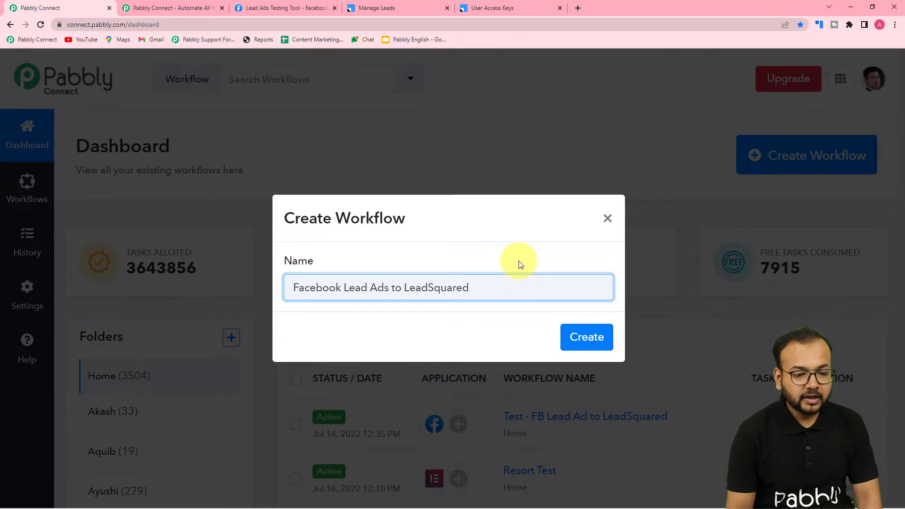
text(red Auto)
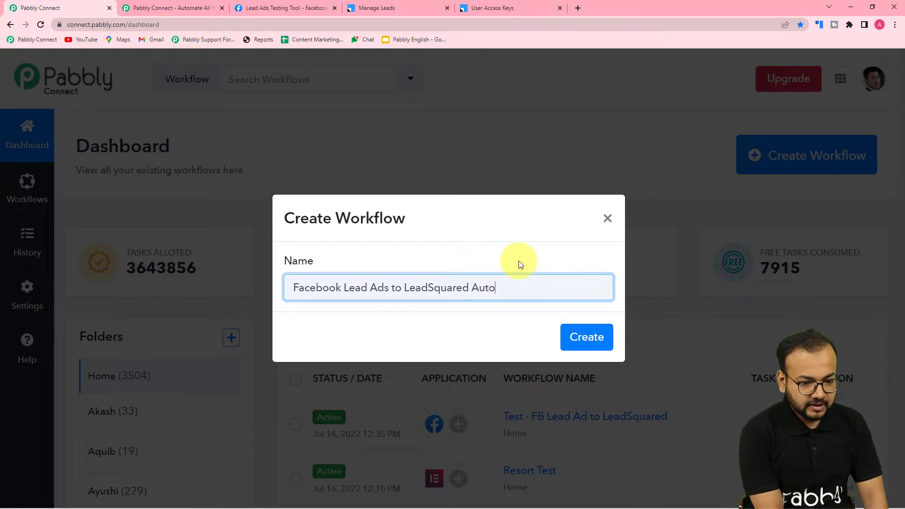
text(mation)
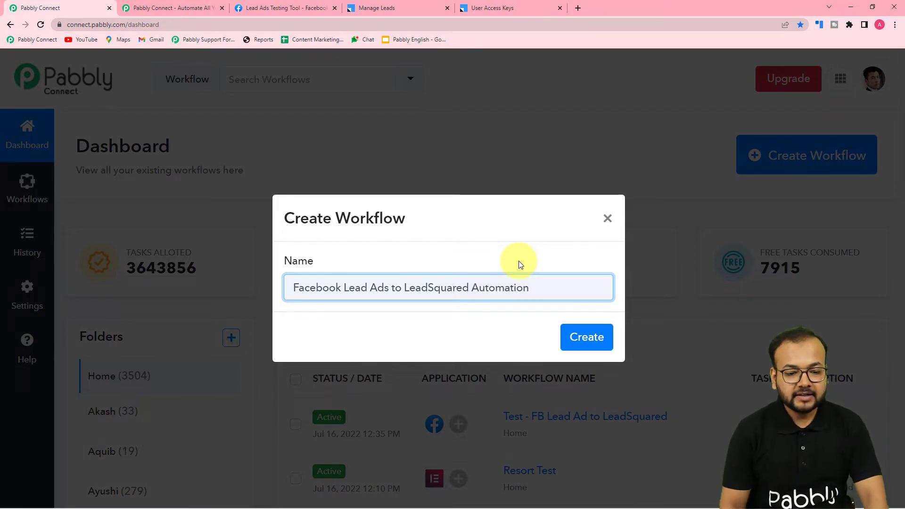
click(576, 336)
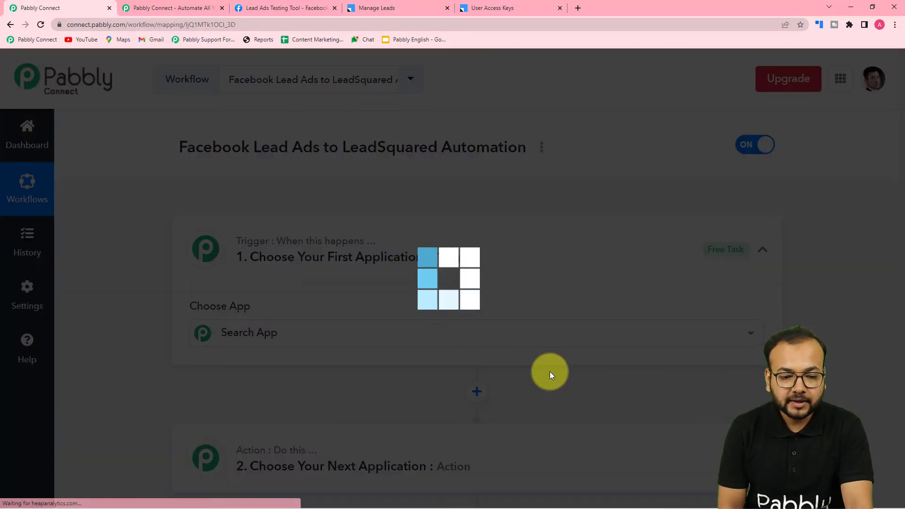
- Set the trigger app to Facebook Lead Ads with event New Lead (Instant), then begin connecting the account
click(763, 251)
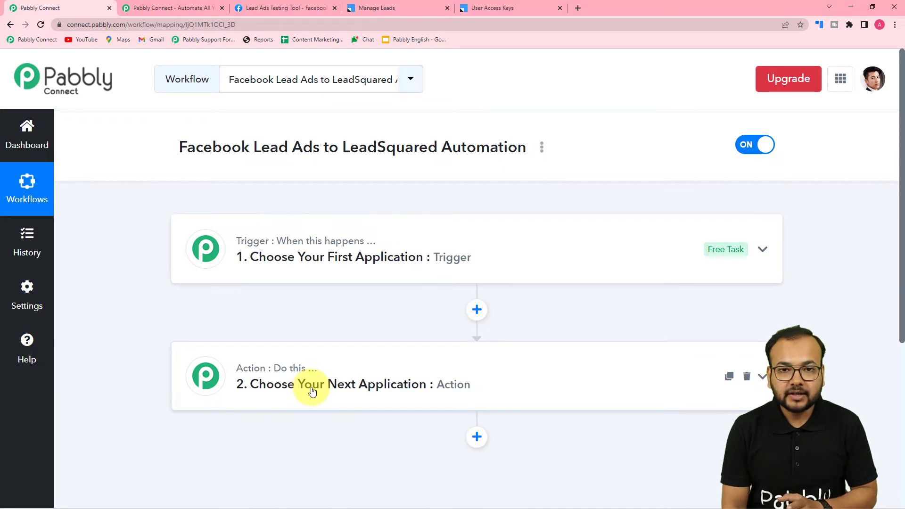
click(293, 263)
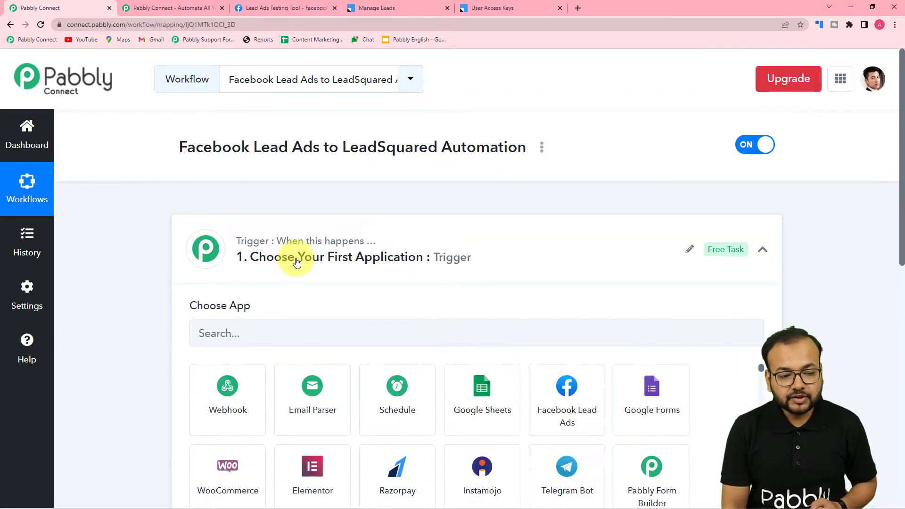
scroll(297, 262, down, 2)
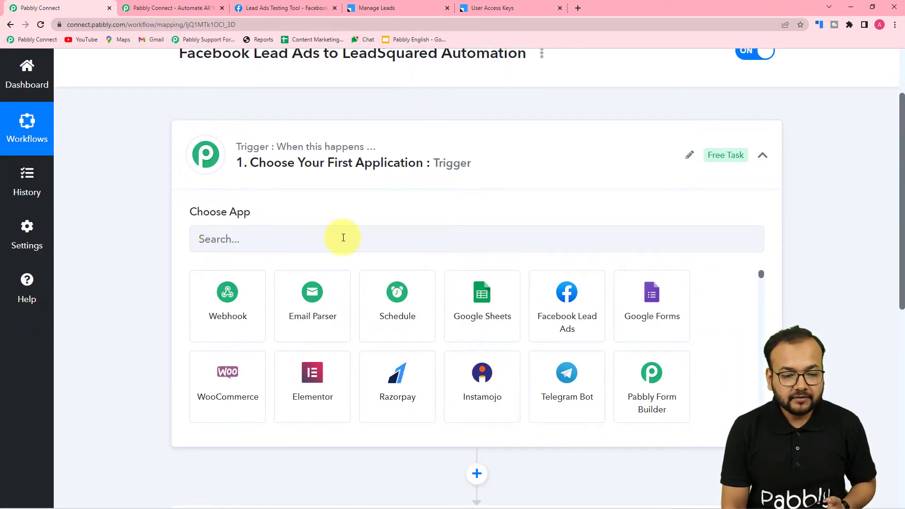
click(564, 332)
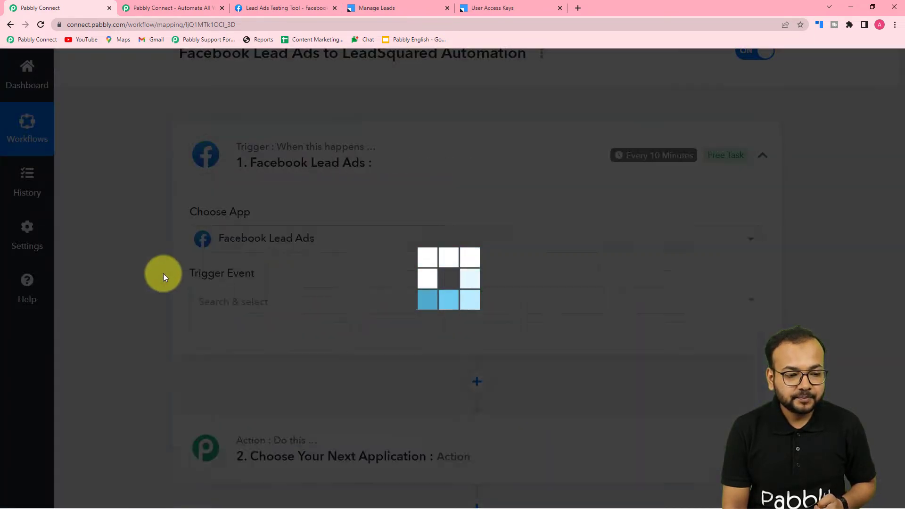
scroll(163, 274, down, 2)
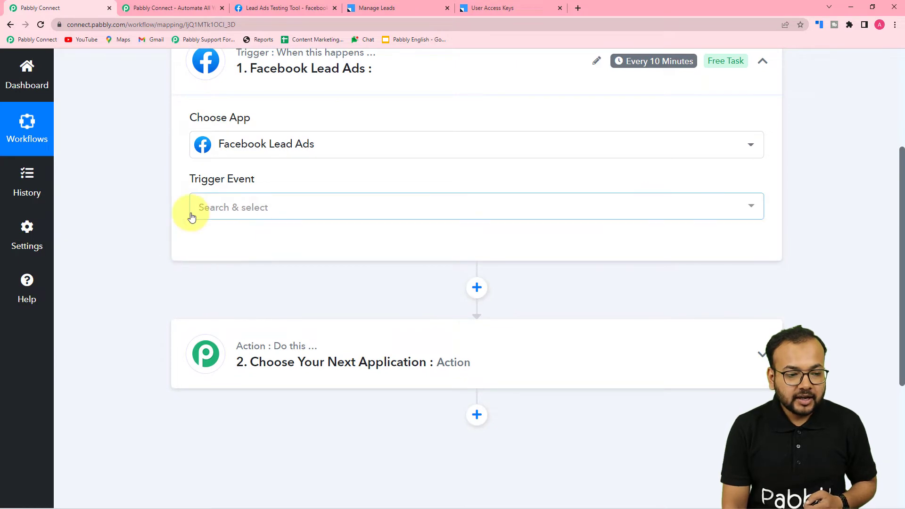
click(226, 215)
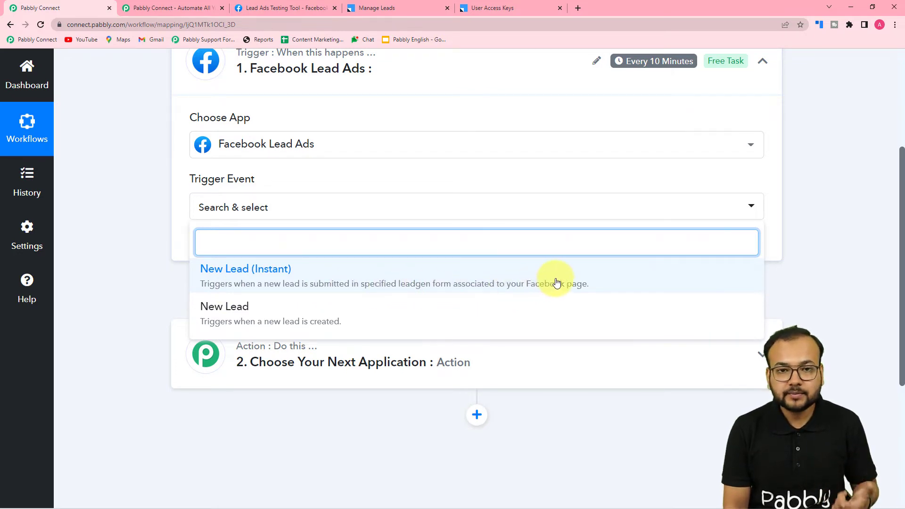
click(503, 286)
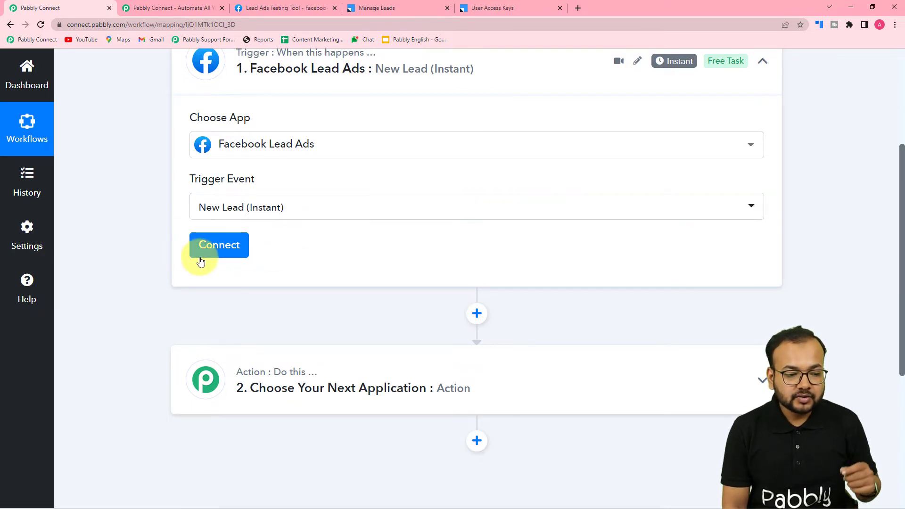
click(229, 250)
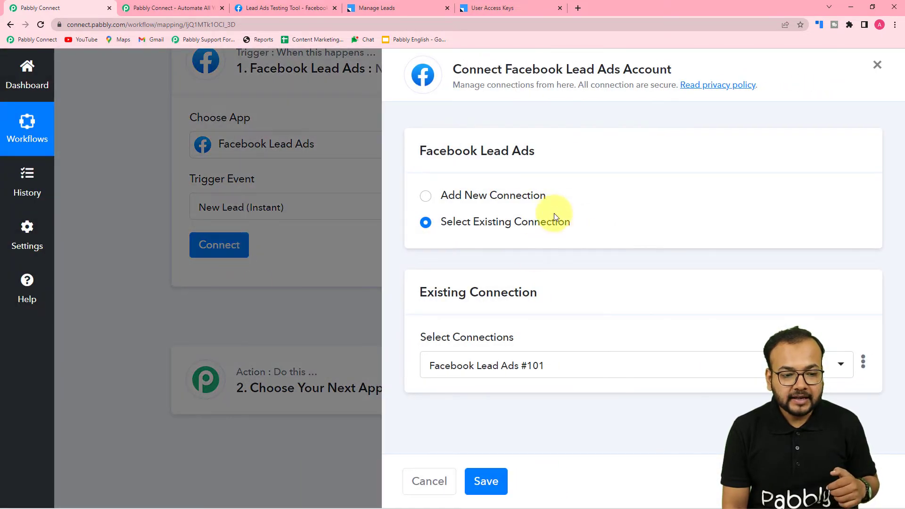
- Authorize a new Facebook Lead Ads connection, then switch to the Lead Ads Testing Tool page
click(427, 198)
click(471, 340)
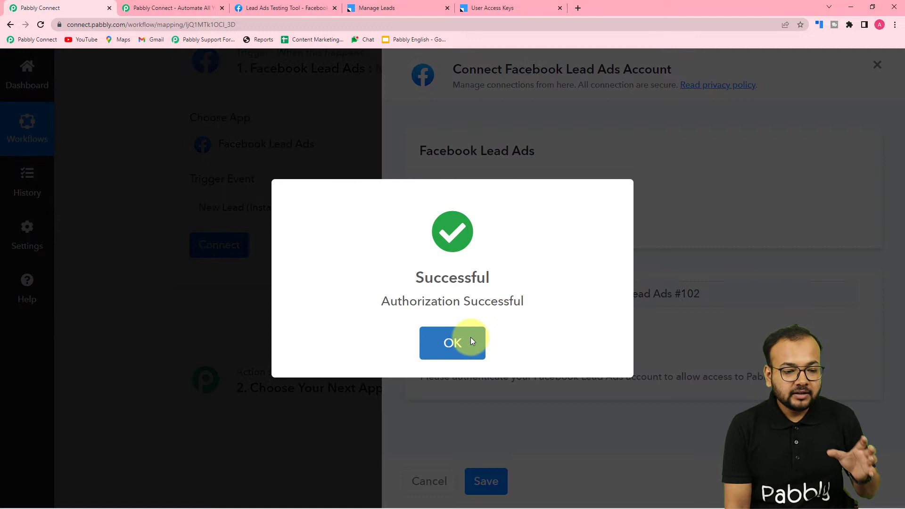
click(470, 338)
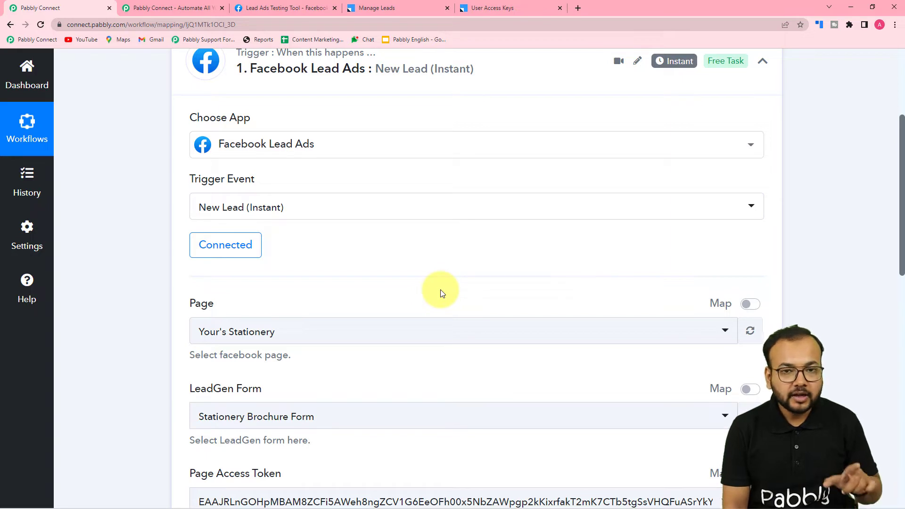
click(280, 9)
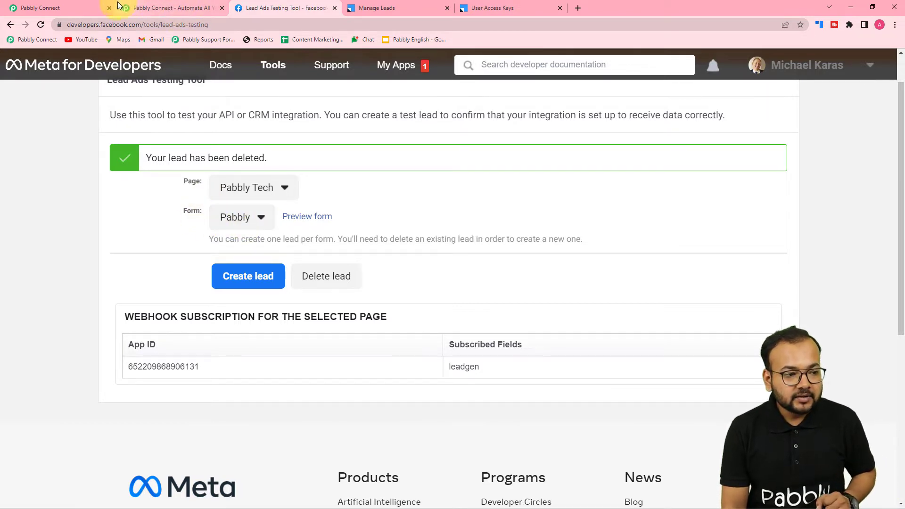
- Back in the workflow, search 'pabbl' in the Page list and select Pabbly Tech
click(89, 6)
scroll(137, 248, down, 1)
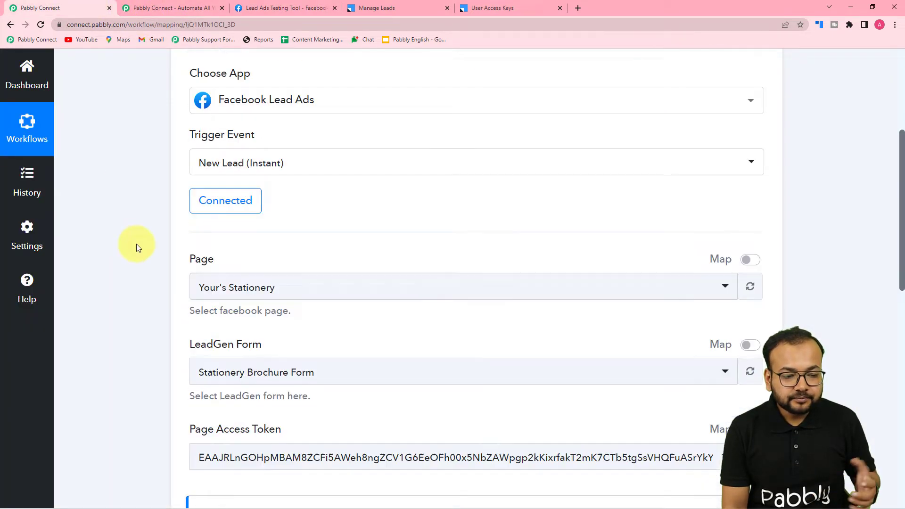
scroll(136, 244, down, 2)
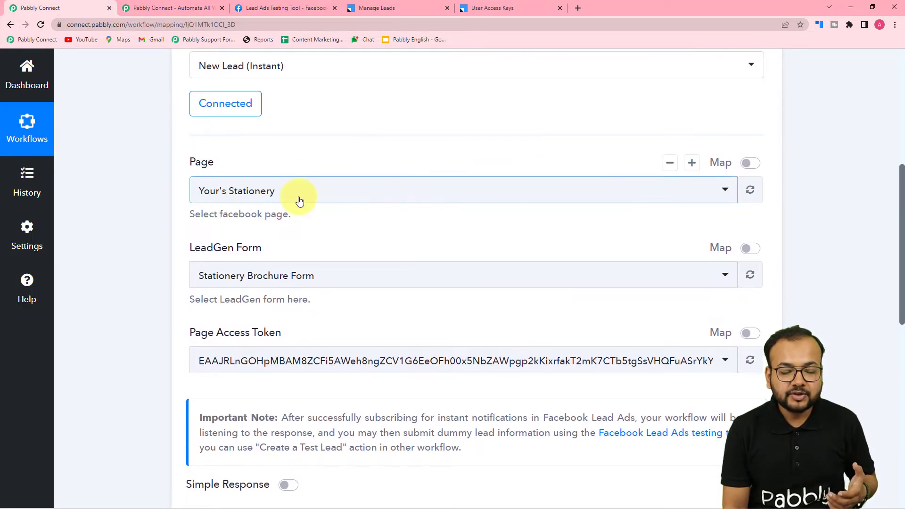
click(258, 195)
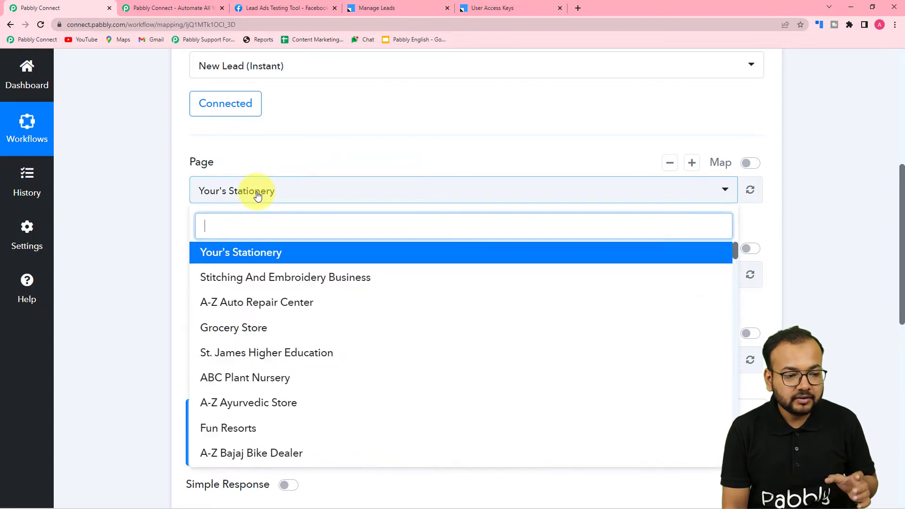
scroll(285, 349, down, 2)
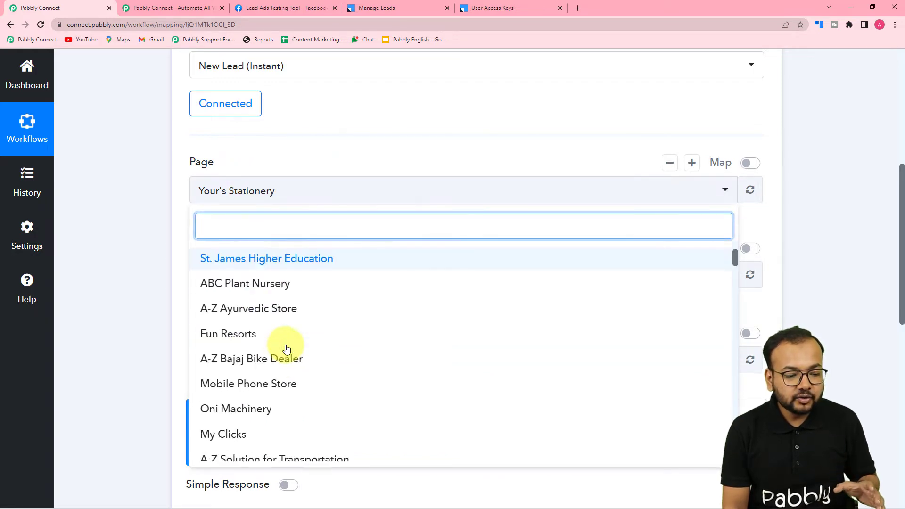
scroll(287, 349, down, 7)
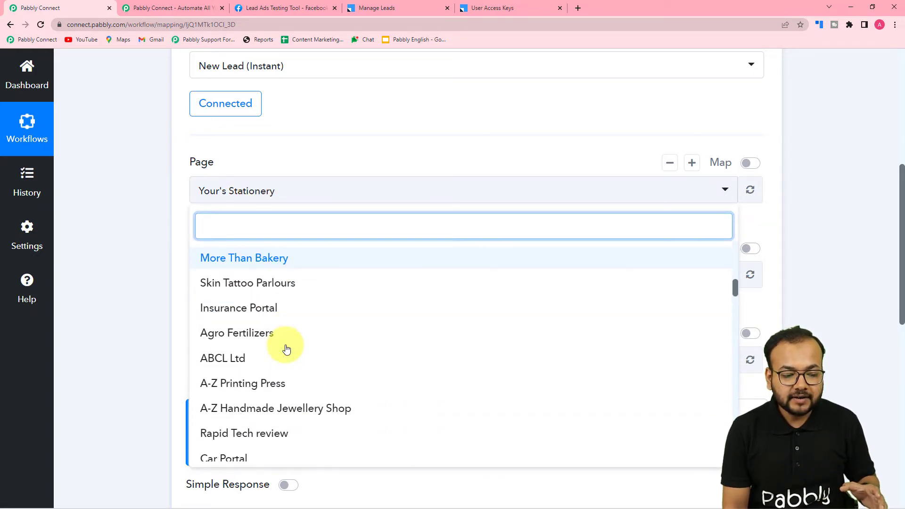
scroll(286, 349, down, 2)
text(p)
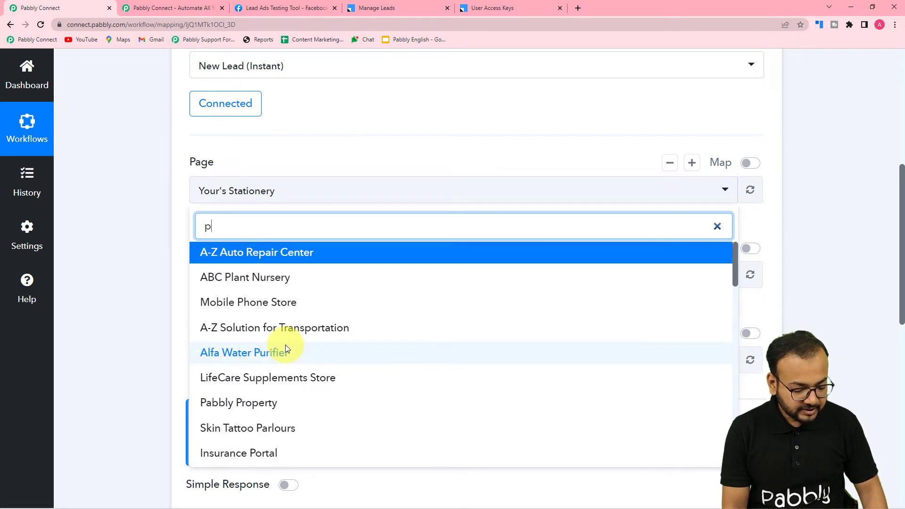
text(abbl)
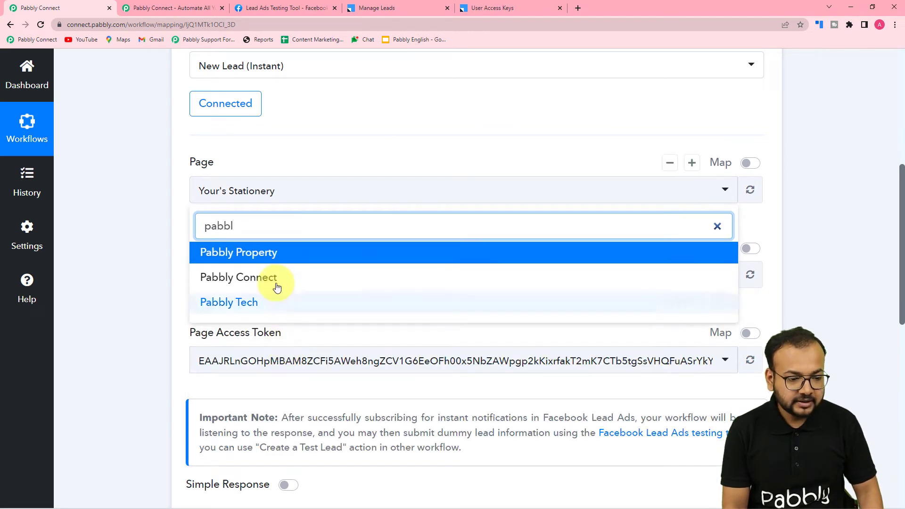
click(245, 304)
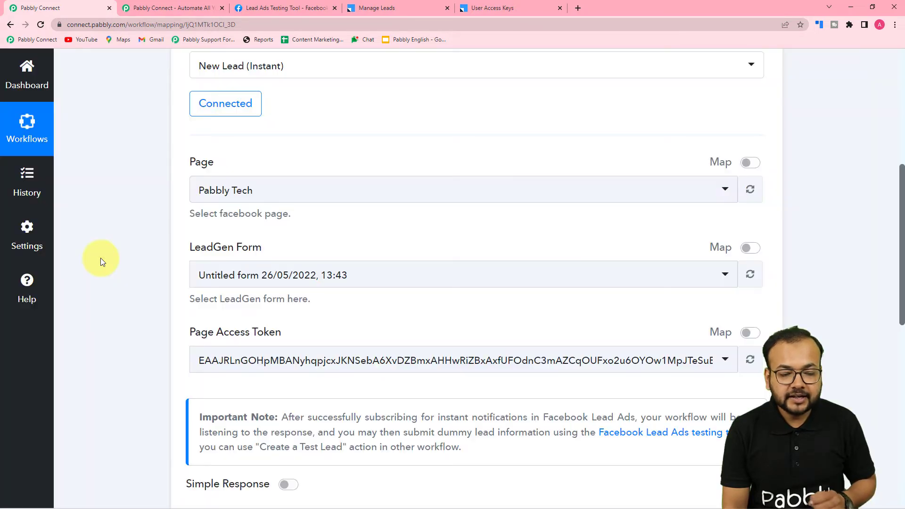
- Choose the Pabbly lead form, then save the trigger and send a test request
click(296, 281)
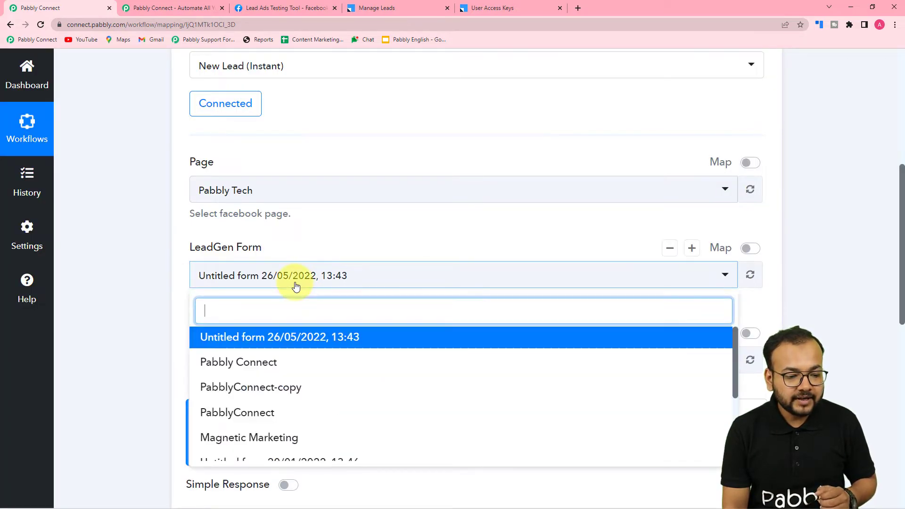
scroll(257, 398, down, 3)
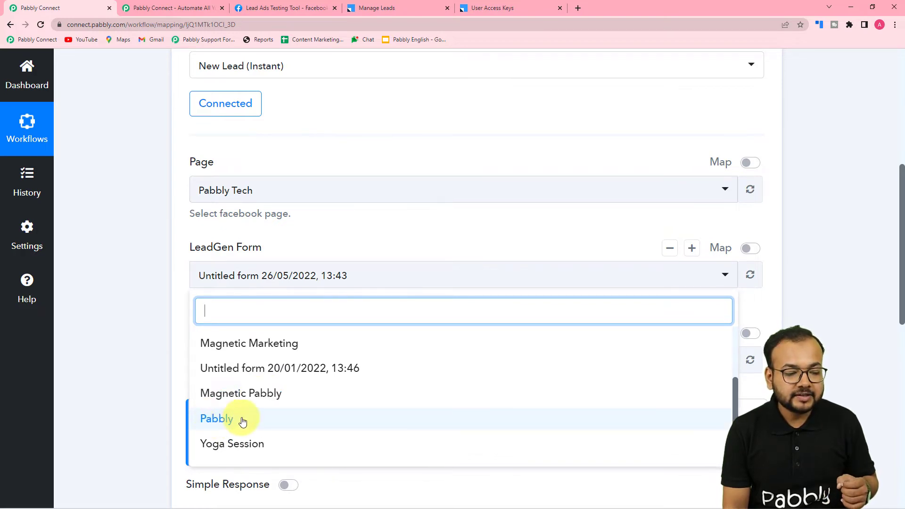
click(222, 420)
click(282, 8)
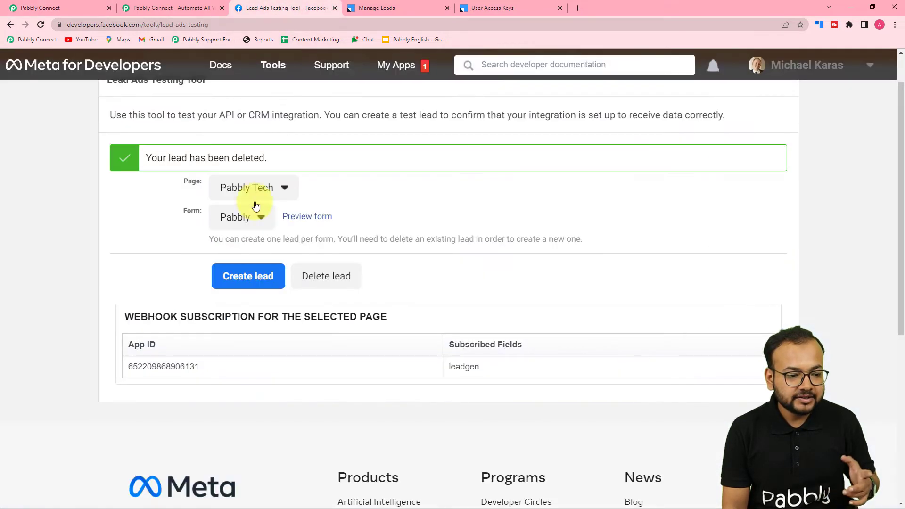
drag(208, 158, 218, 155)
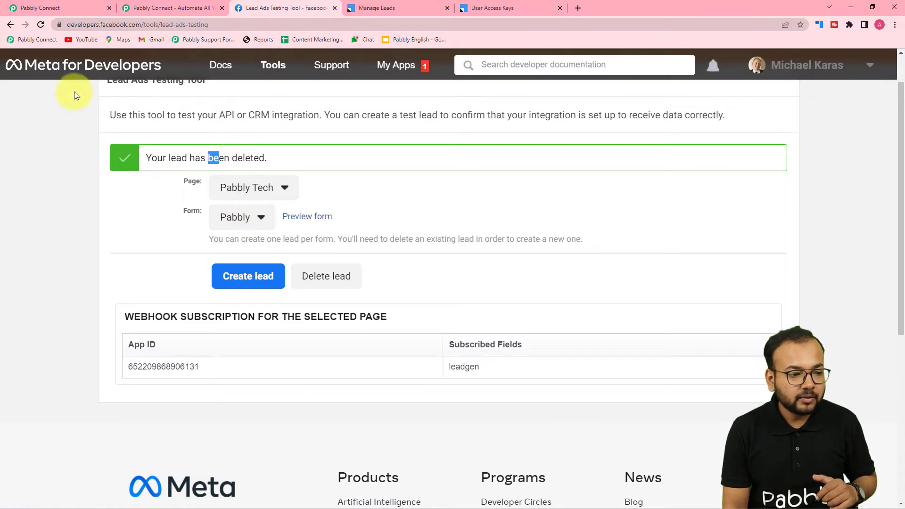
click(56, 7)
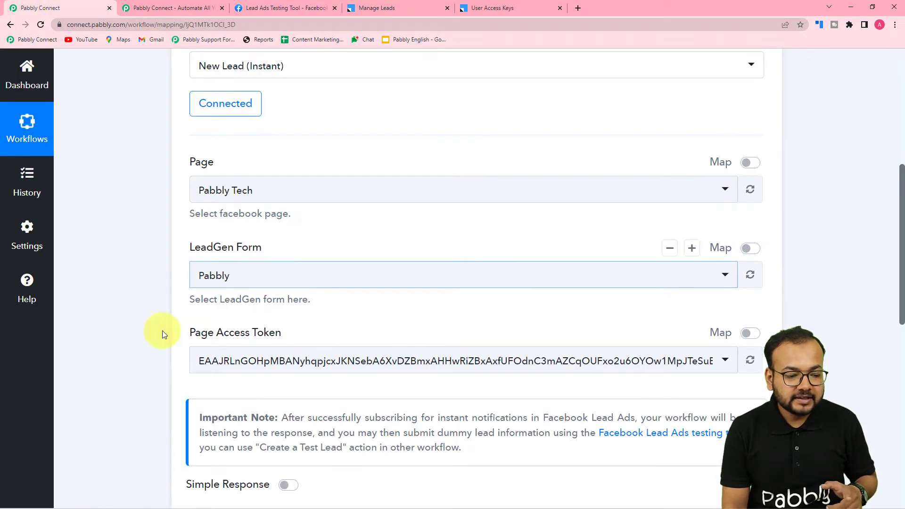
scroll(119, 343, down, 5)
click(243, 285)
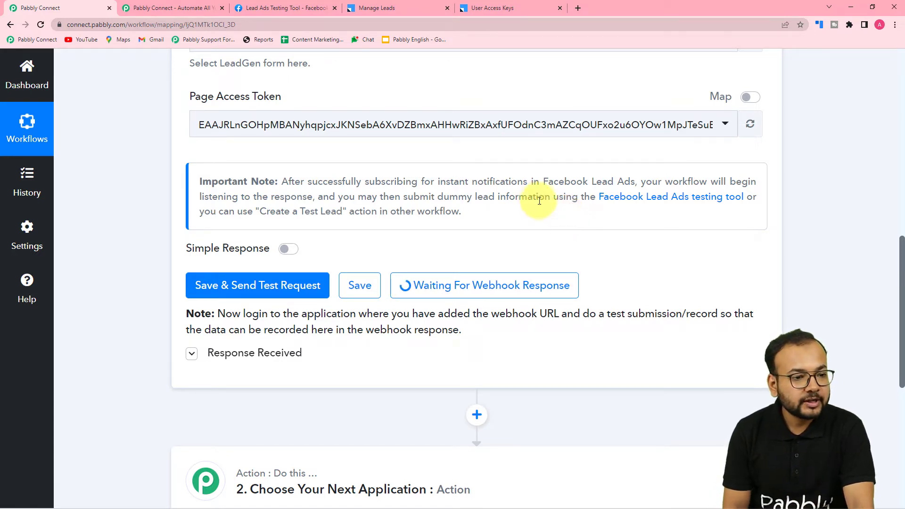
- Preview the Pabbly form and replace the name and e-mail with demo values ('Demo Name')
click(302, 8)
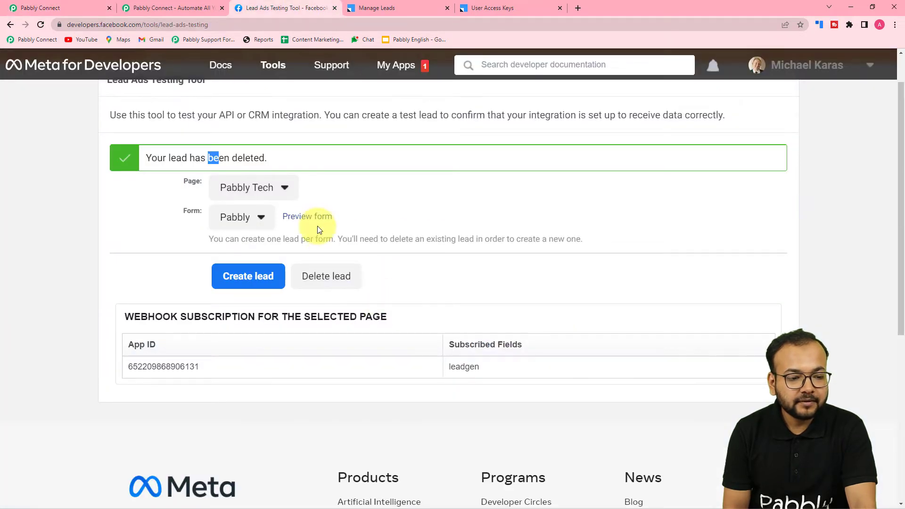
click(308, 216)
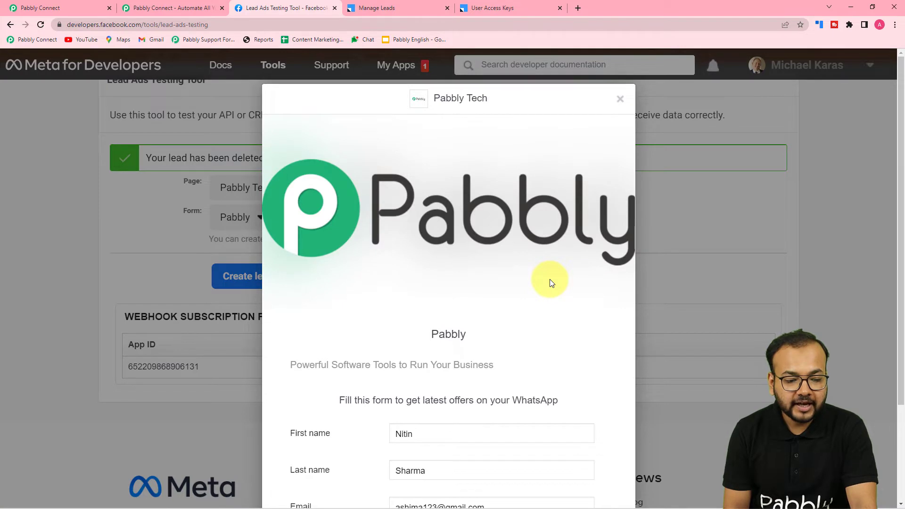
scroll(550, 279, down, 3)
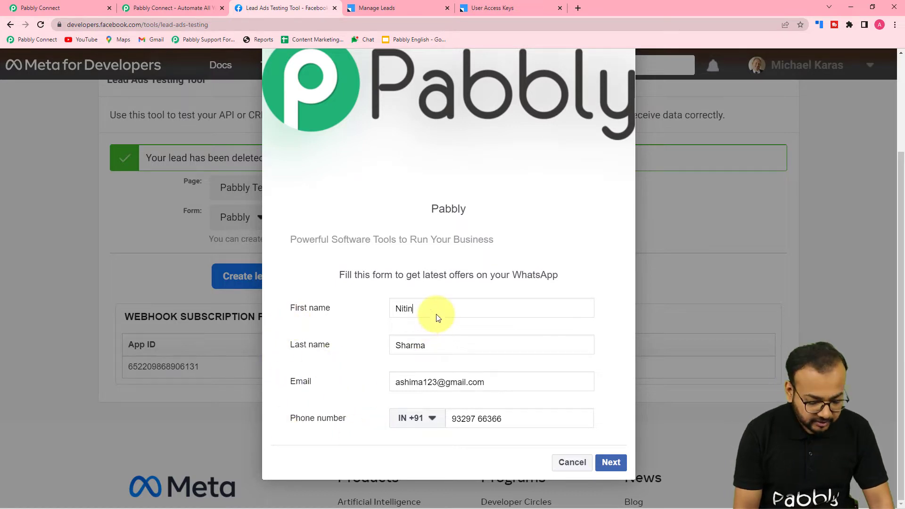
key(BackSpace)
key(BackSpace)
key(BackSpace)
key(BackSpace)
key(BackSpace)
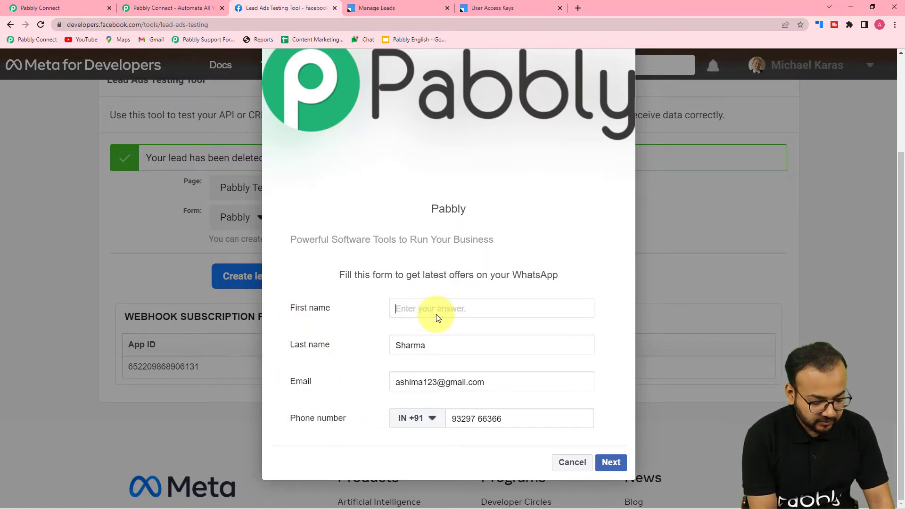
text(Demo)
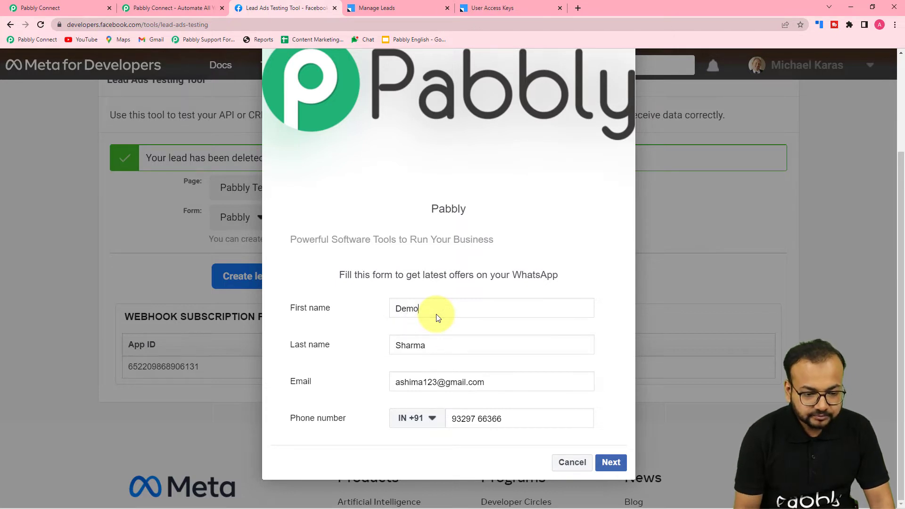
double_click(436, 346)
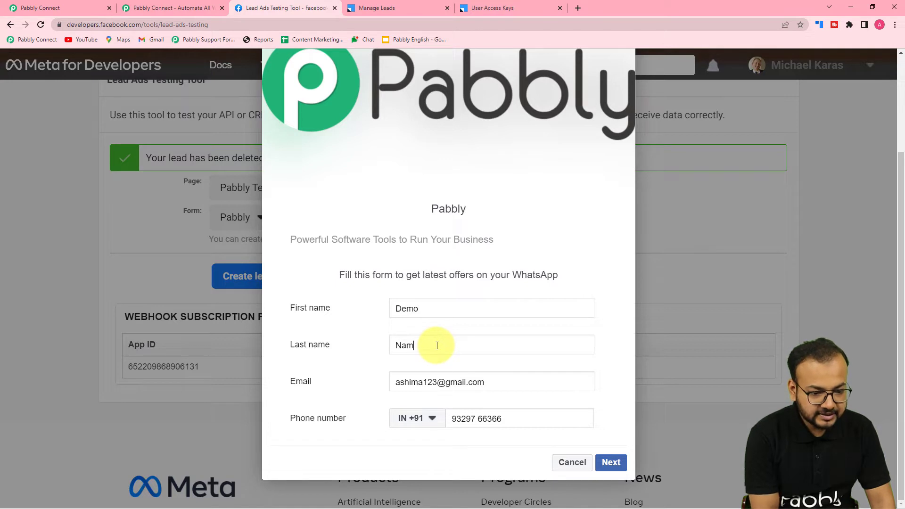
text(Name)
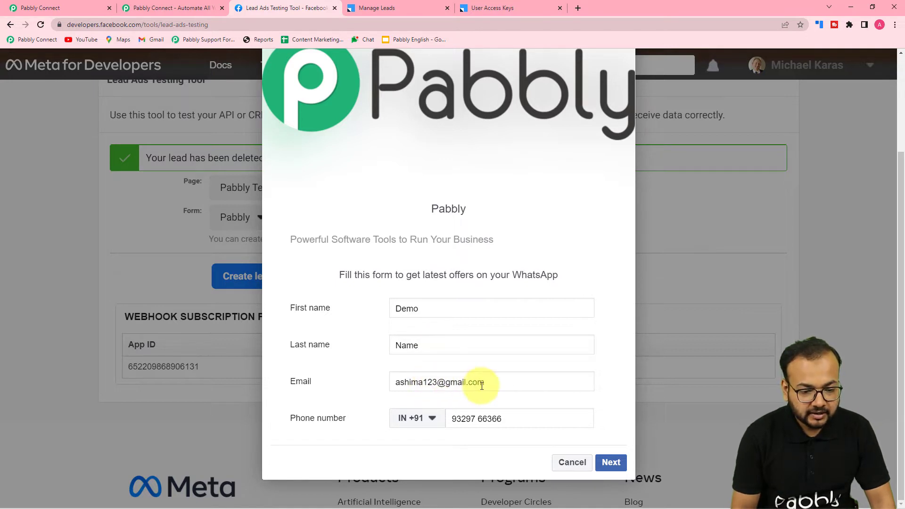
drag(500, 382, 270, 367)
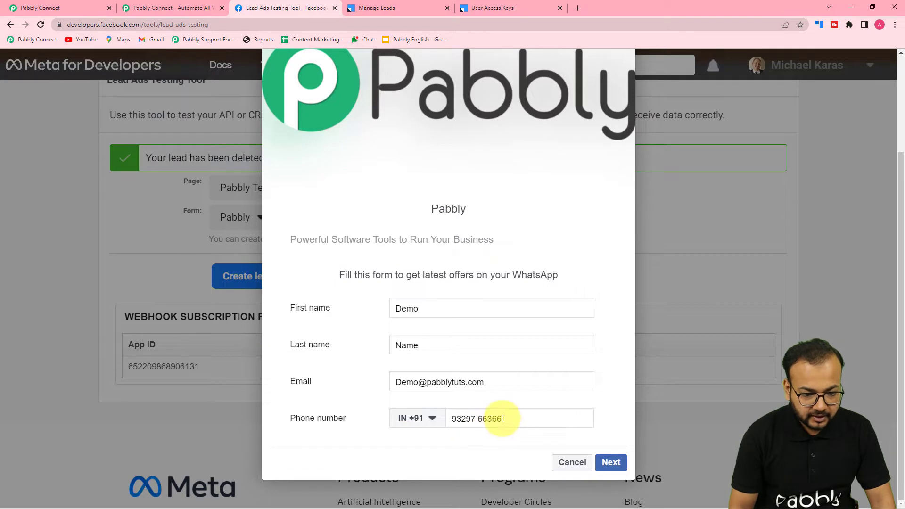
- Correct the phone number, then submit the test lead and close the confirmation
key(BackSpace)
key(BackSpace)
key(BackSpace)
key(BackSpace)
key(BackSpace)
key(BackSpace)
key(BackSpace)
key(BackSpace)
key(BackSpace)
key(BackSpace)
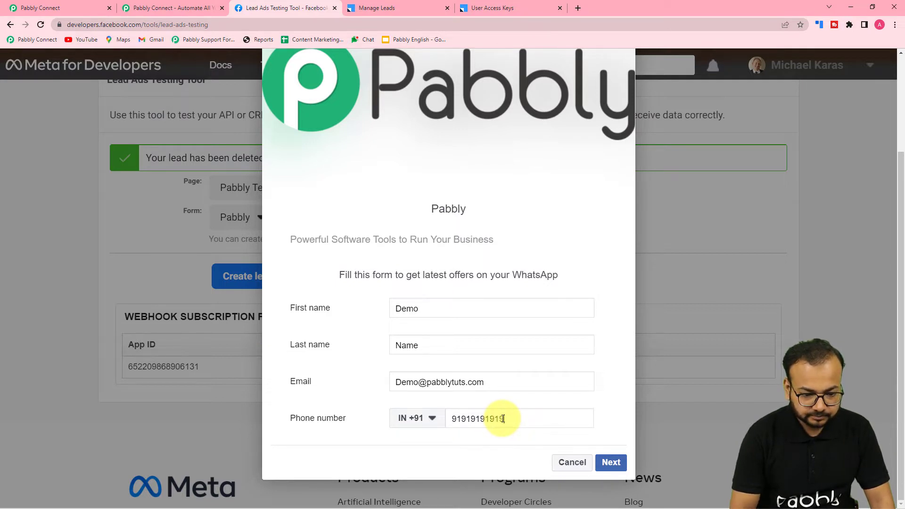
click(611, 462)
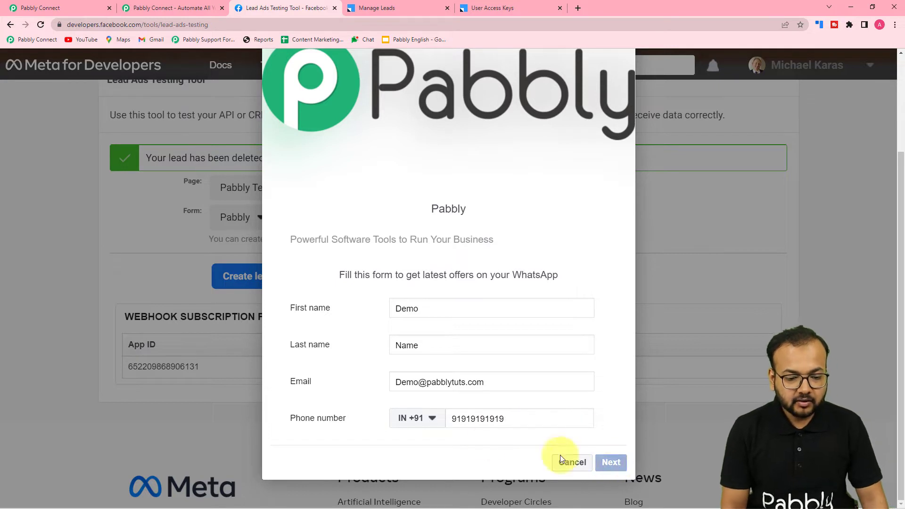
click(521, 420)
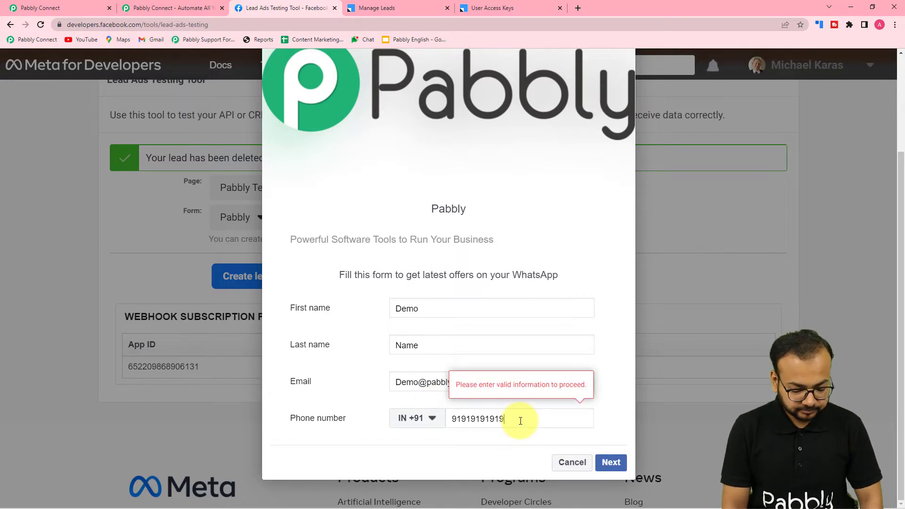
key(BackSpace)
click(605, 458)
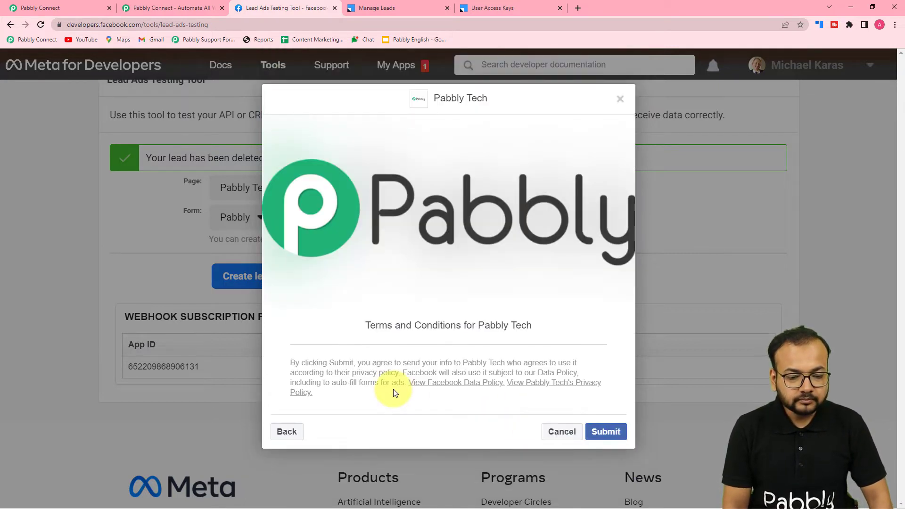
click(605, 432)
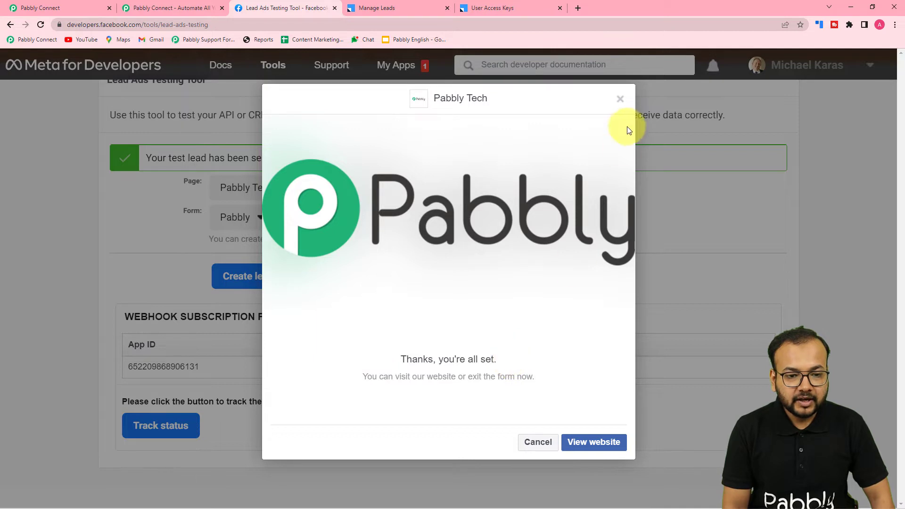
click(620, 100)
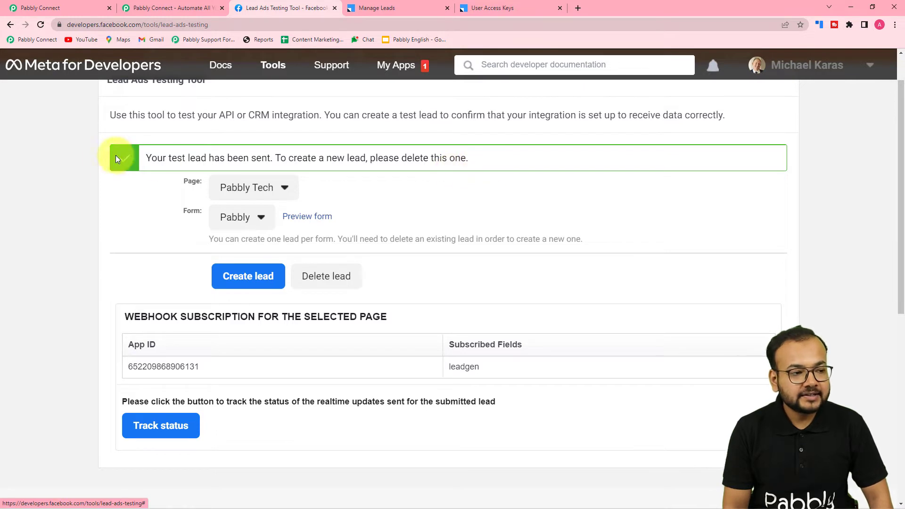
- Scroll through the trigger's Response Received fields showing the test lead's name, e-mail and phone
click(64, 7)
scroll(162, 279, down, 5)
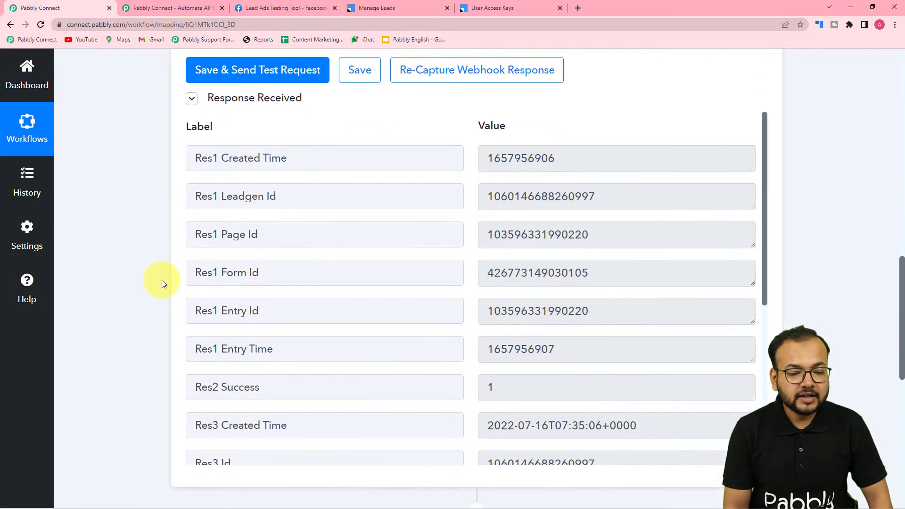
scroll(307, 216, down, 6)
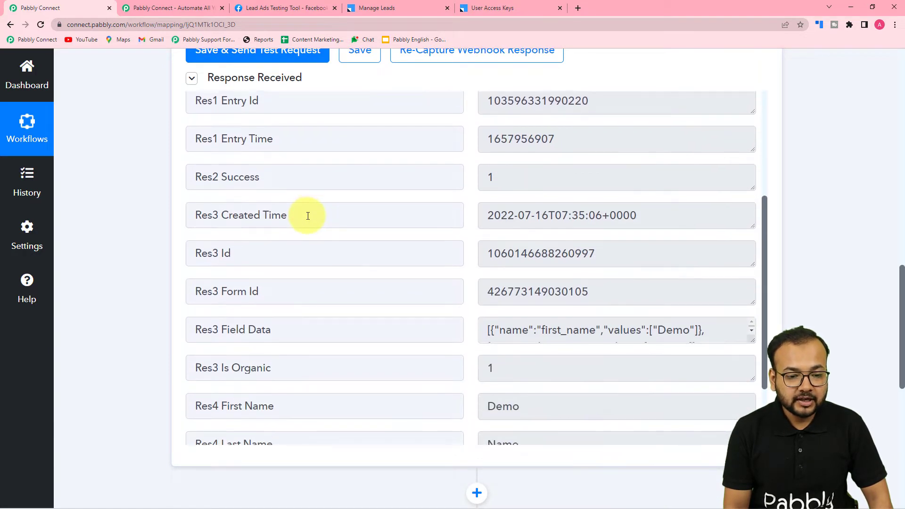
scroll(308, 216, down, 1)
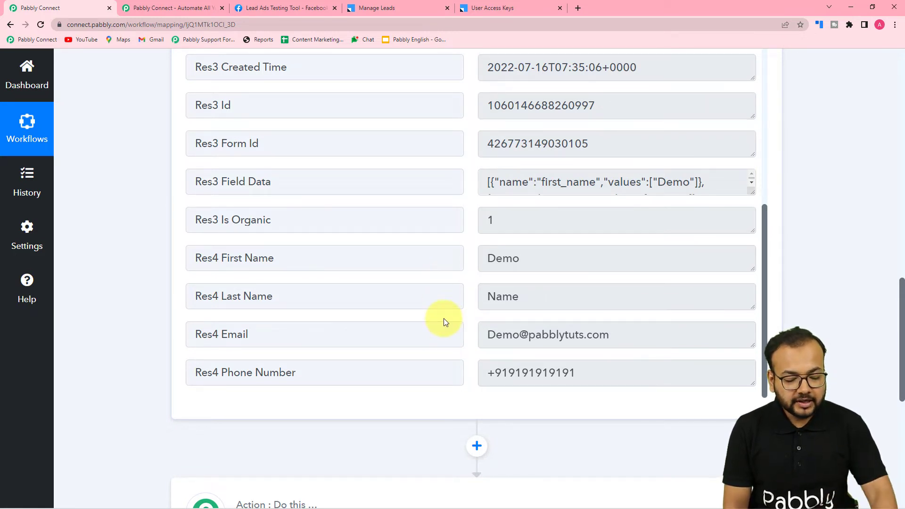
scroll(106, 287, down, 5)
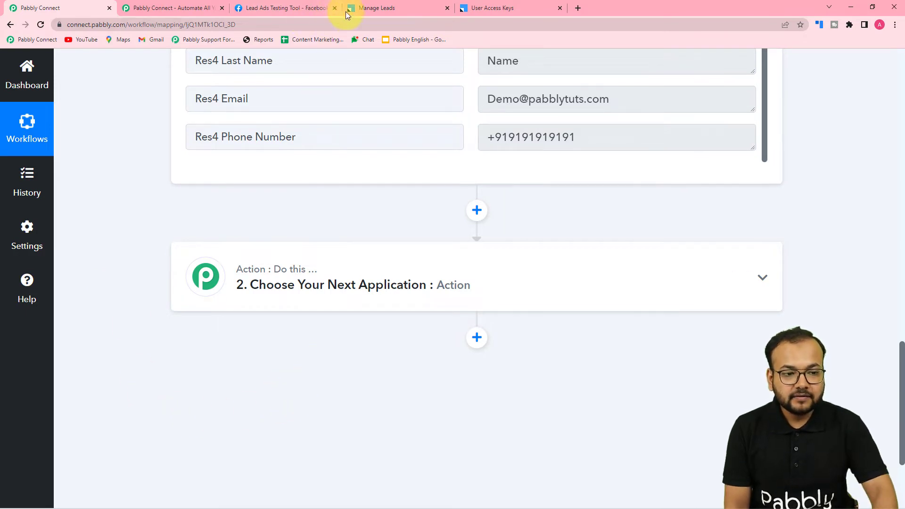
- Review LeadSquared's Custom Activities & Scores (codes 102 and 200), then return to Pabbly Connect
click(400, 5)
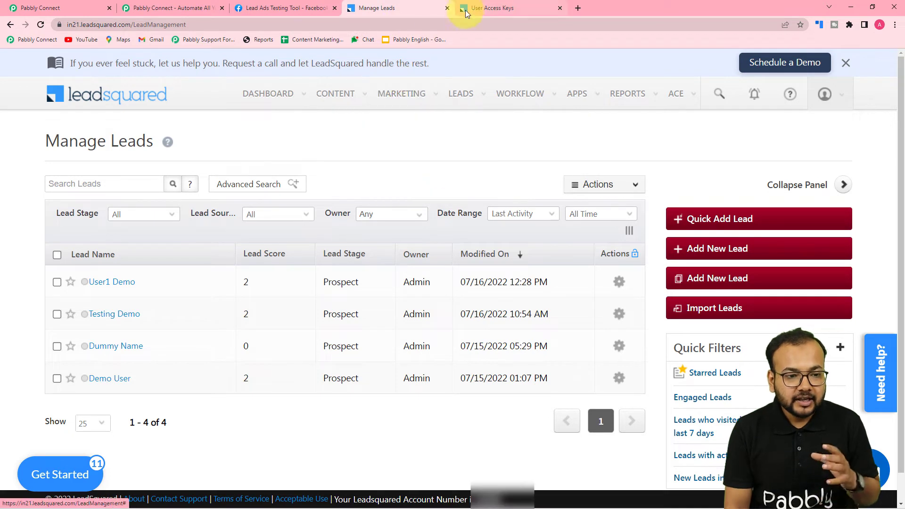
mouse_move(335, 94)
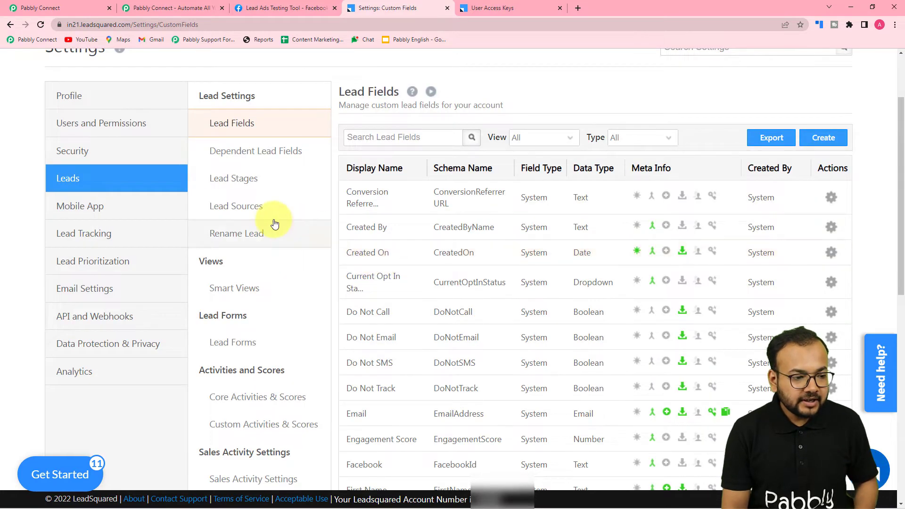
scroll(142, 202, up, 2)
scroll(149, 208, down, 3)
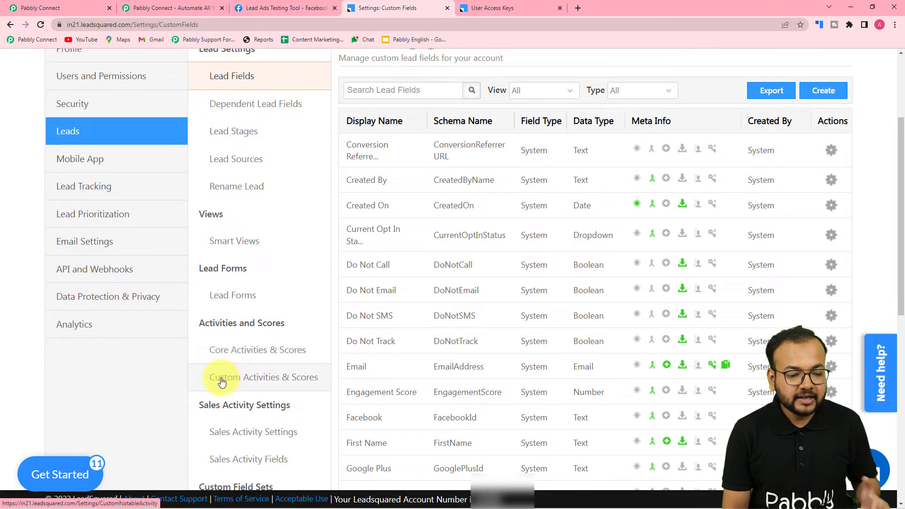
click(277, 381)
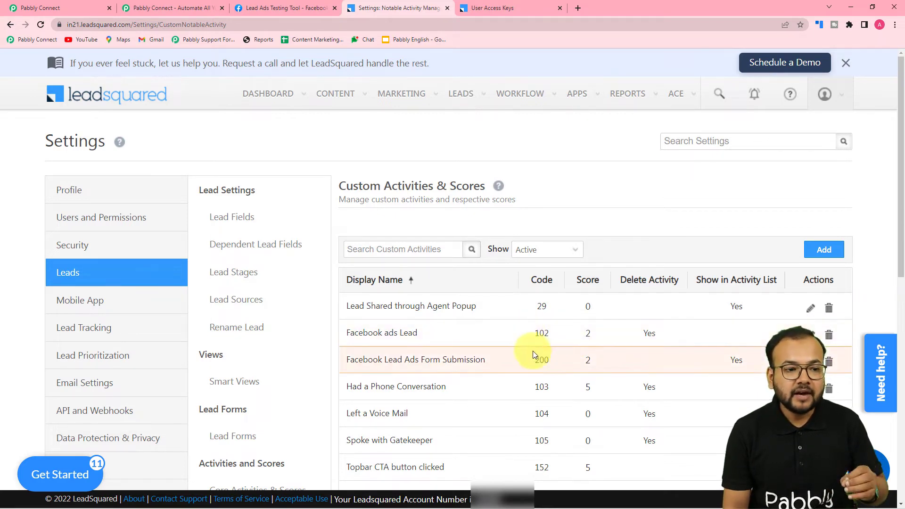
click(78, 8)
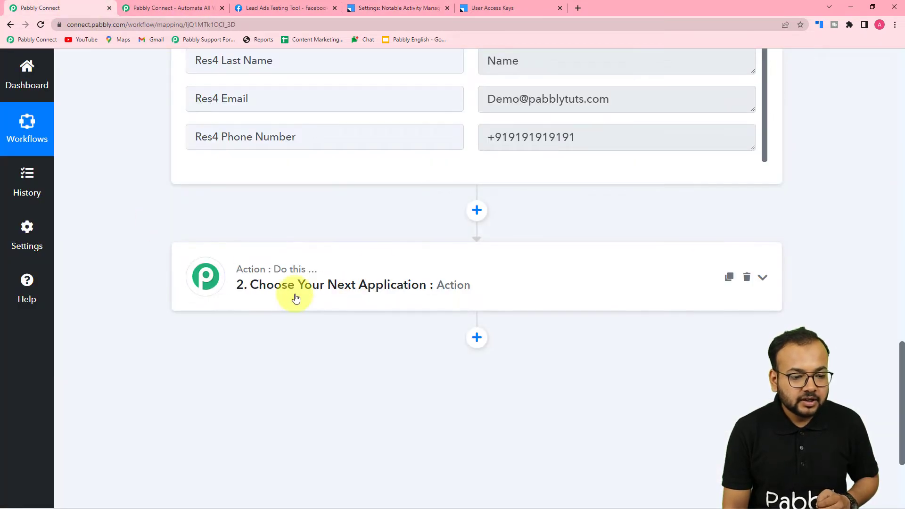
- Set step 2 to LeadSquared with the Create a Lead and Activity event and begin connecting the account
click(320, 298)
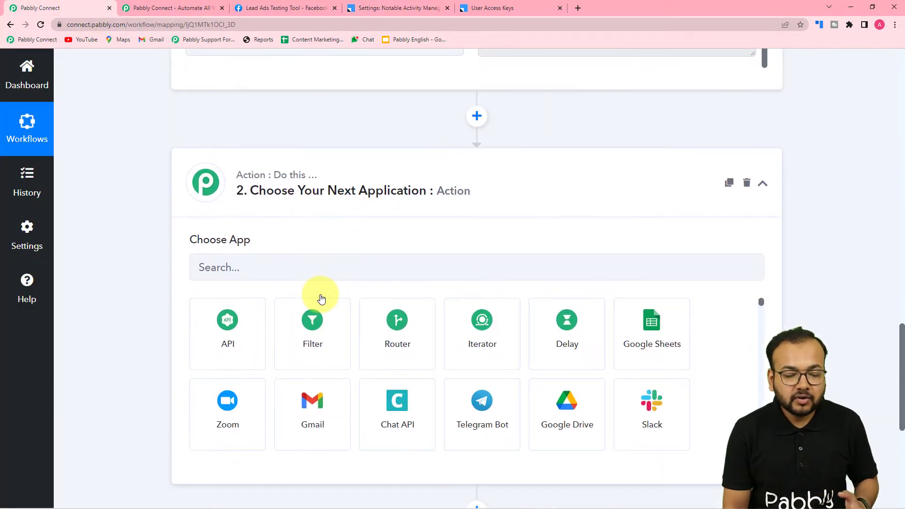
click(291, 269)
text(lead)
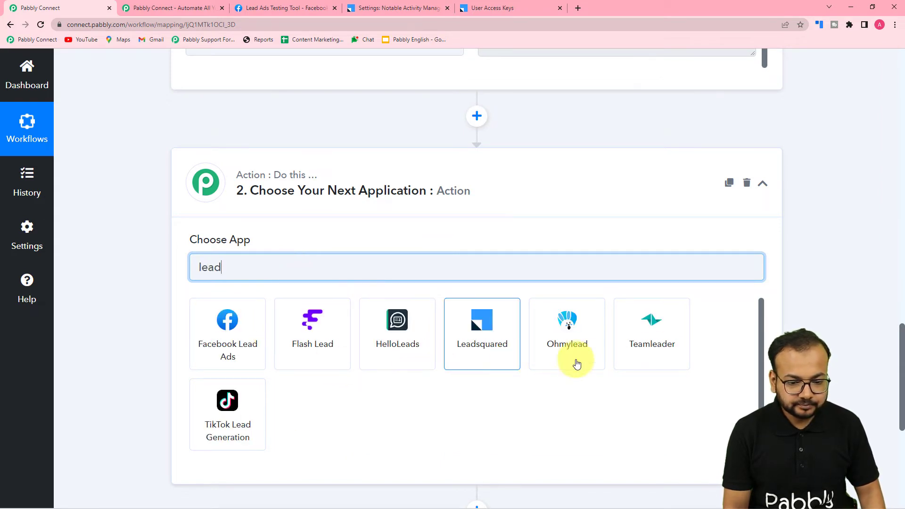
click(480, 344)
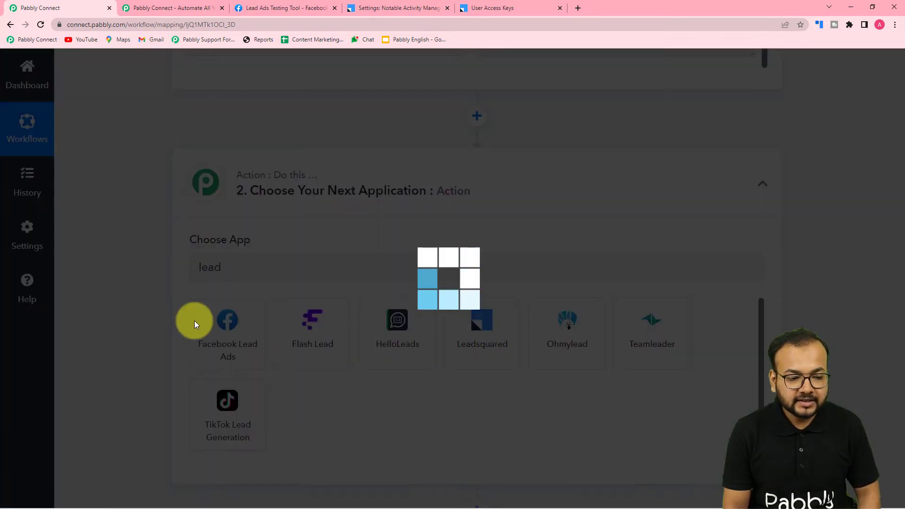
scroll(127, 315, down, 2)
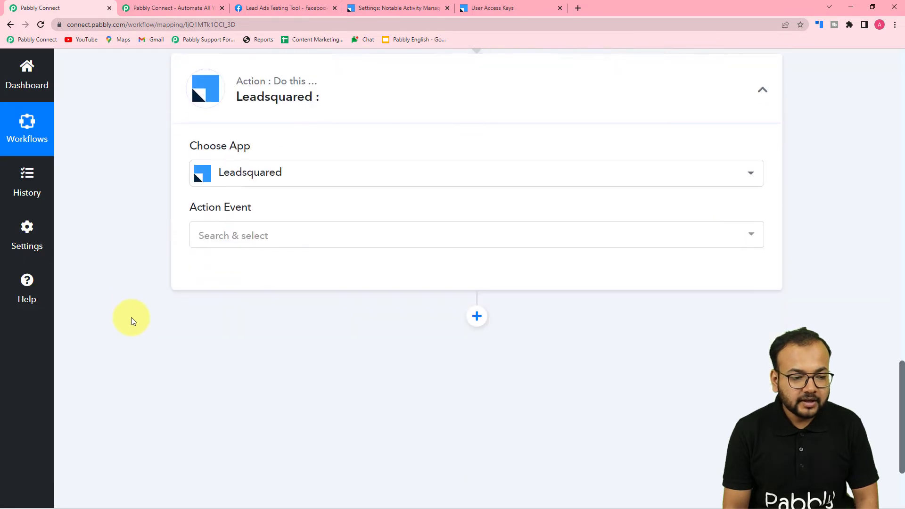
click(227, 234)
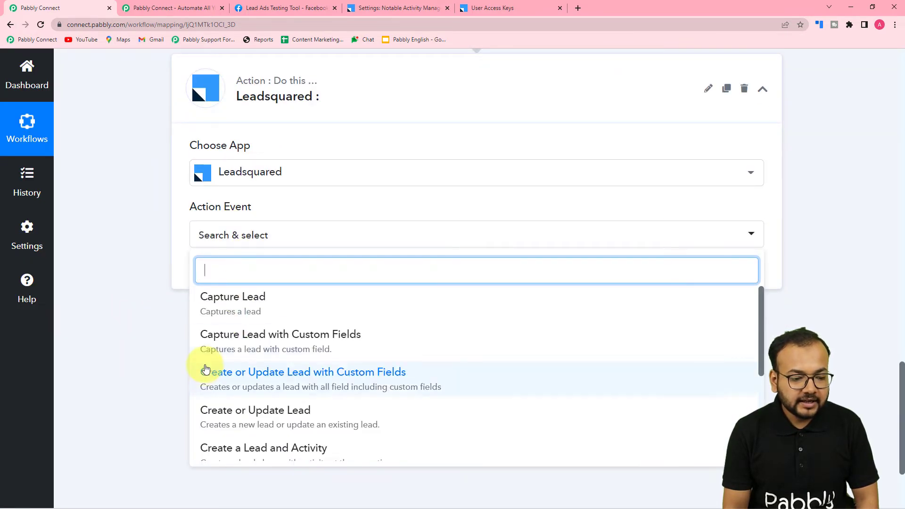
scroll(221, 359, down, 3)
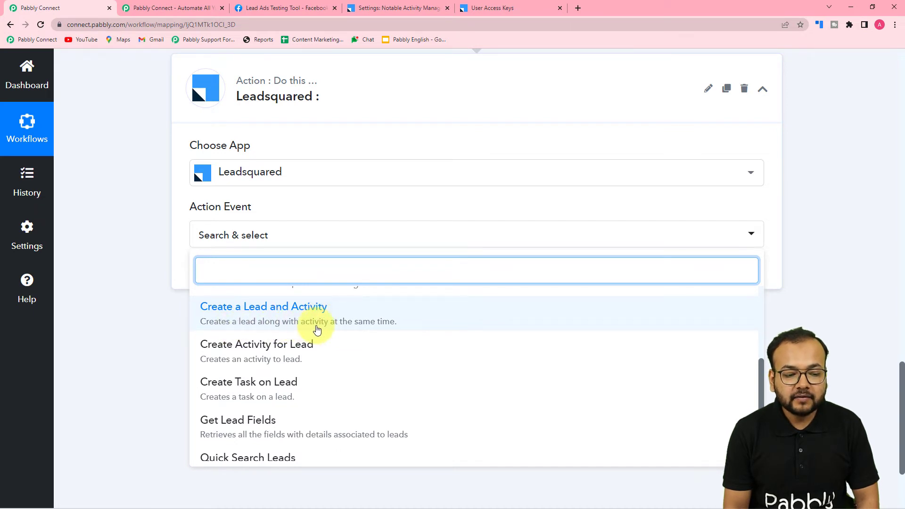
click(368, 326)
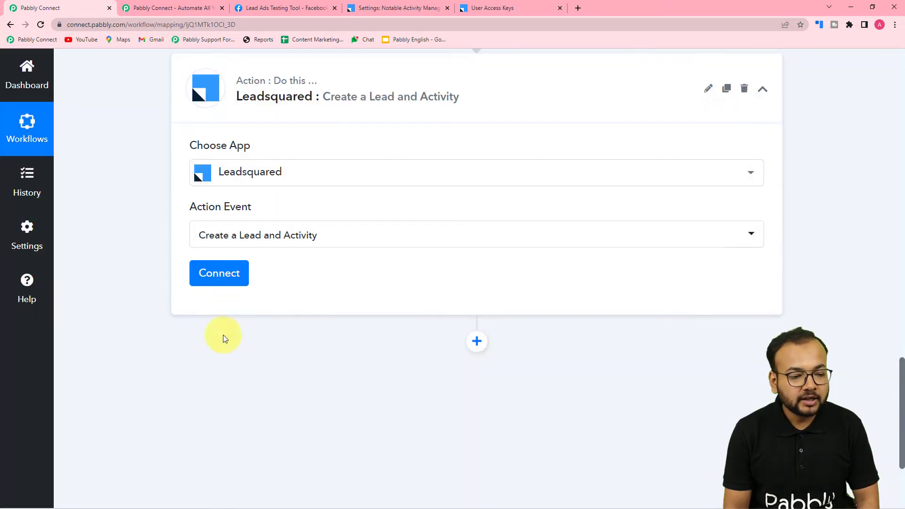
click(218, 282)
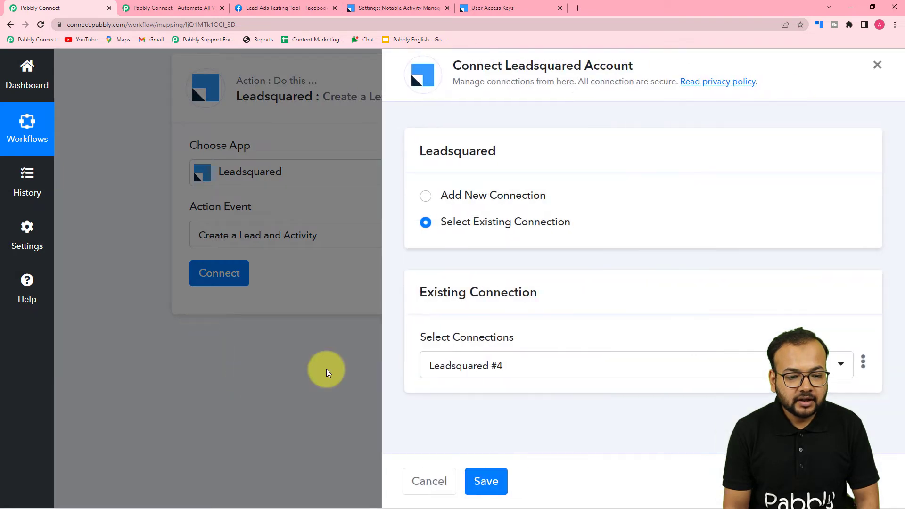
- Add a new LeadSquared connection, review the key fields, then switch to LeadSquared's API Access Keys page
click(430, 197)
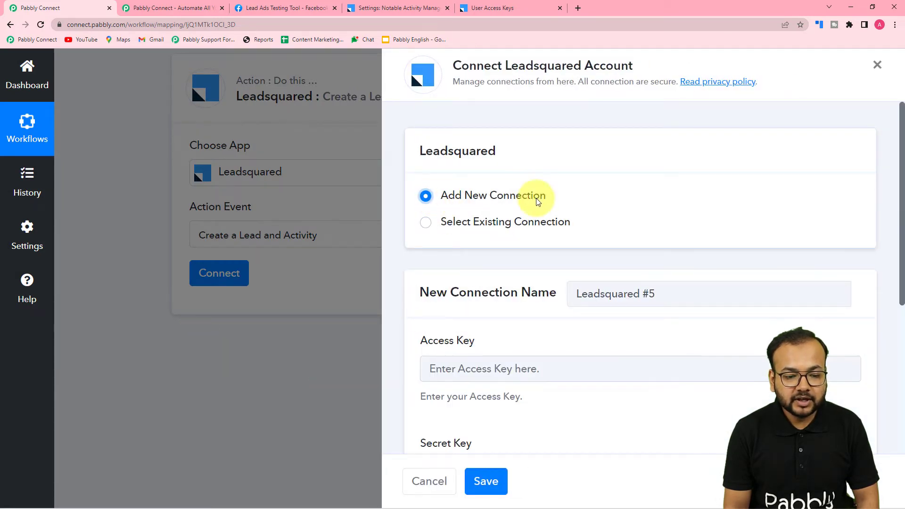
scroll(480, 298, down, 3)
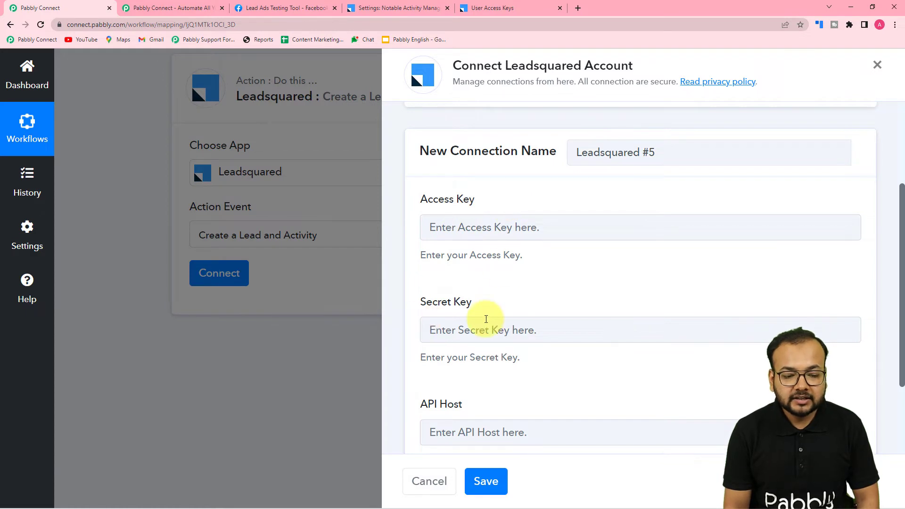
scroll(471, 339, down, 2)
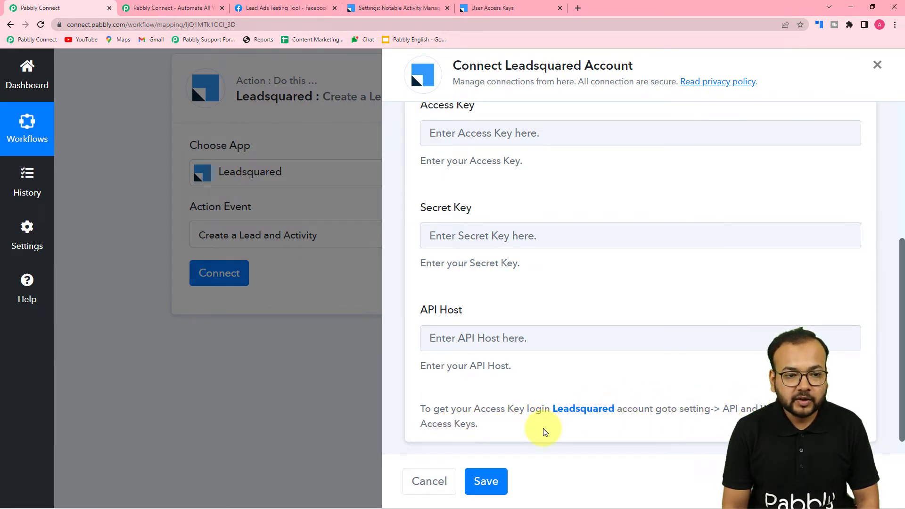
click(530, 8)
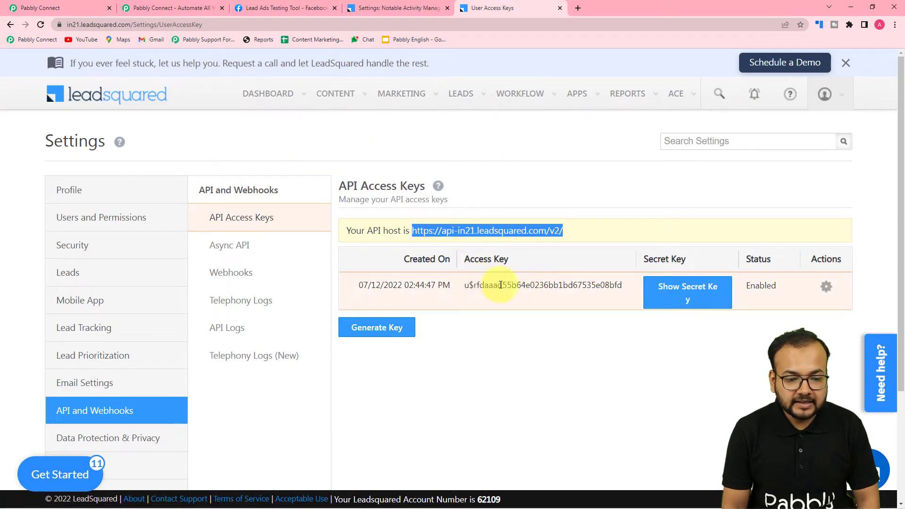
- Copy the LeadSquared access key into the connection's Access Key field
double_click(472, 285)
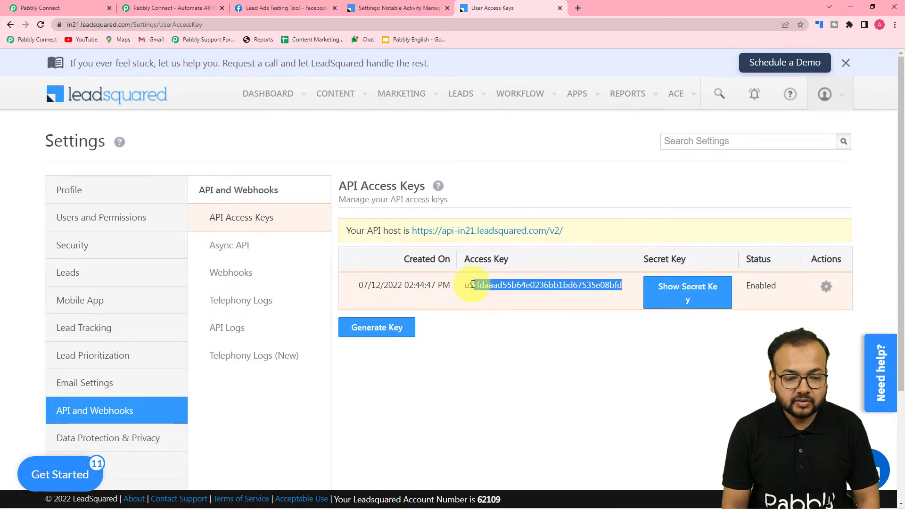
drag(480, 288, 466, 287)
double_click(468, 287)
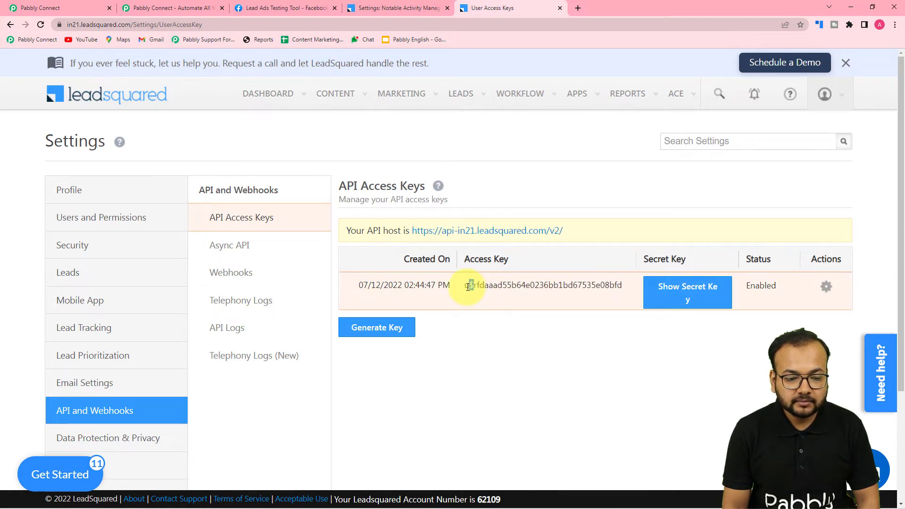
triple_click(504, 284)
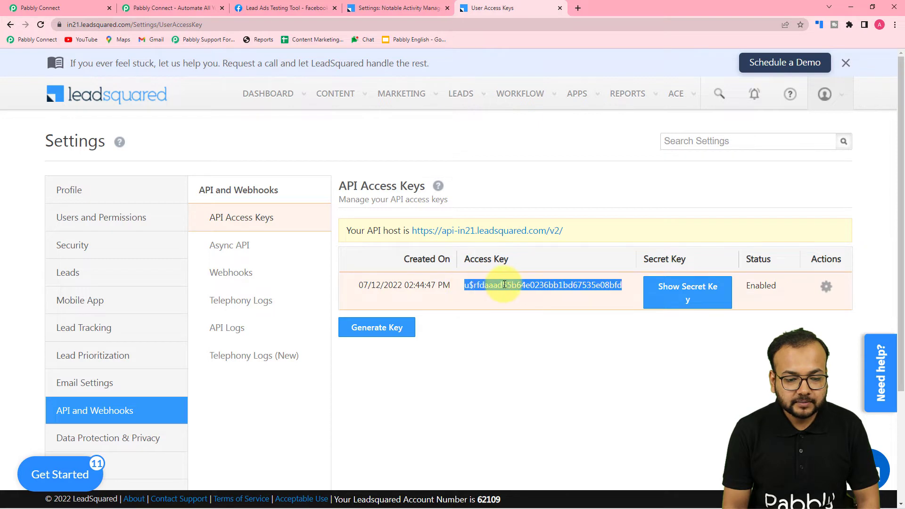
right_click(504, 285)
click(523, 296)
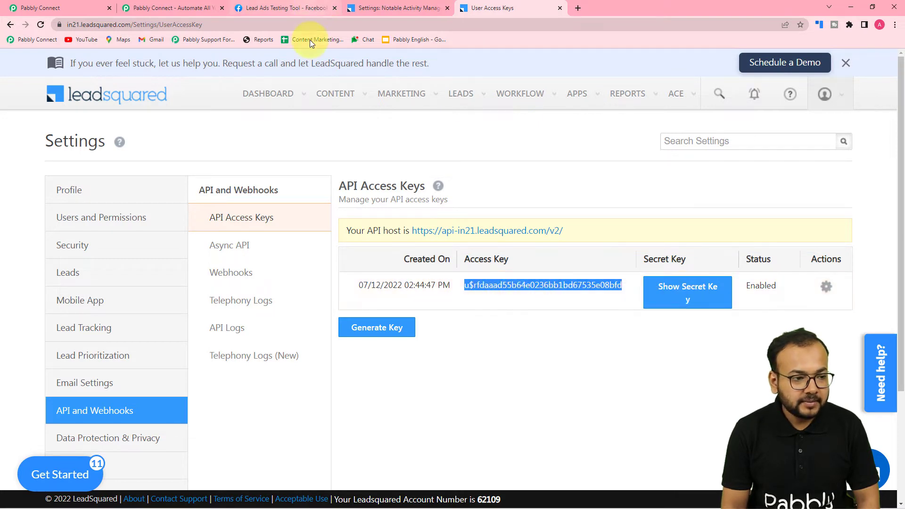
click(85, 8)
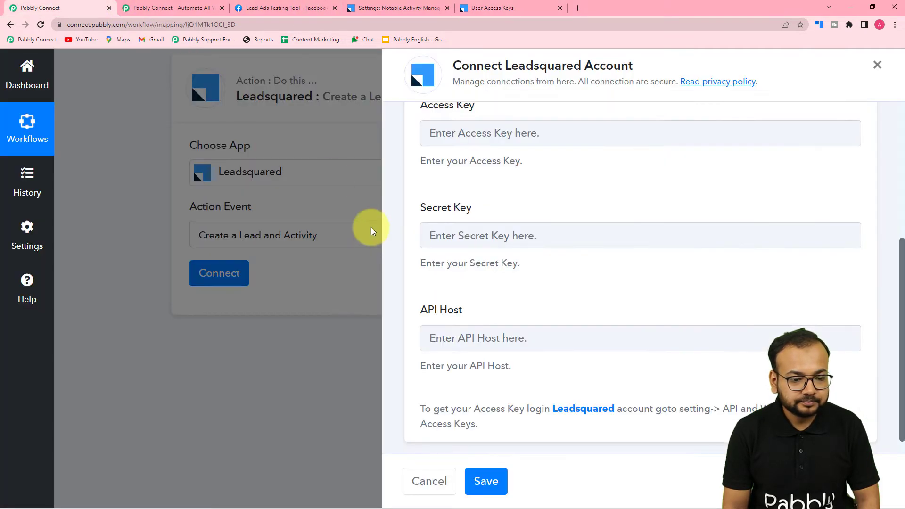
right_click(462, 136)
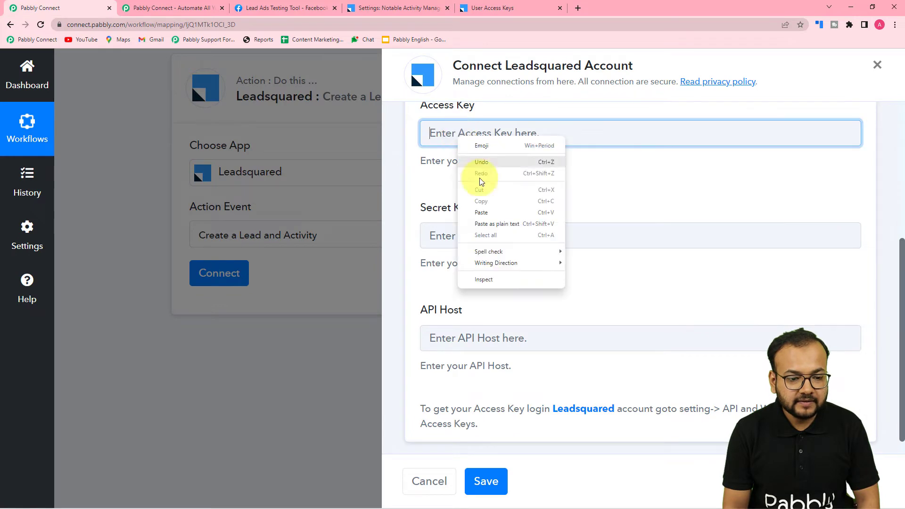
click(469, 223)
- Reveal the LeadSquared secret key and paste it into the Secret Key field
click(502, 8)
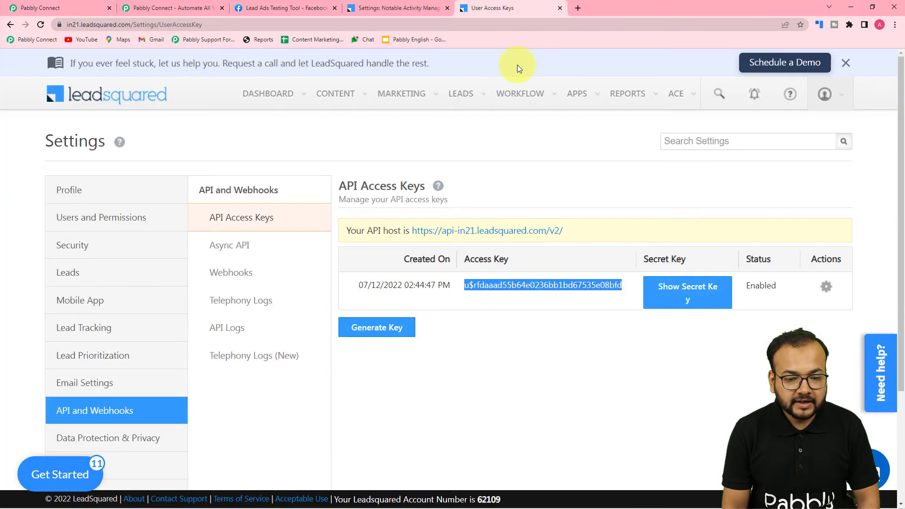
click(689, 293)
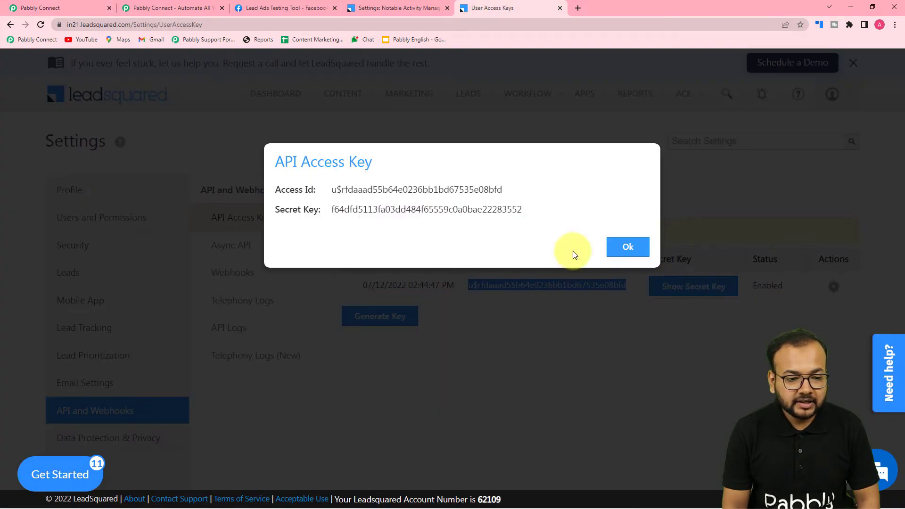
double_click(334, 208)
right_click(335, 210)
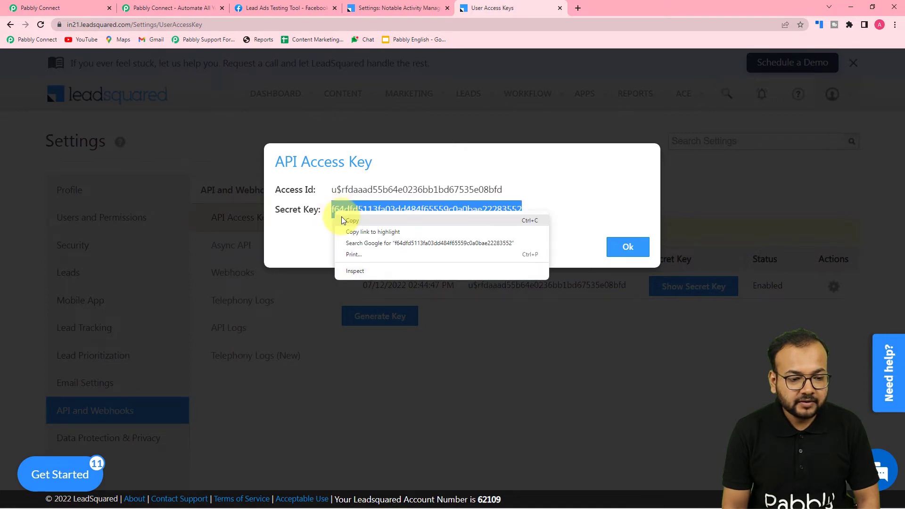
click(349, 221)
click(94, 10)
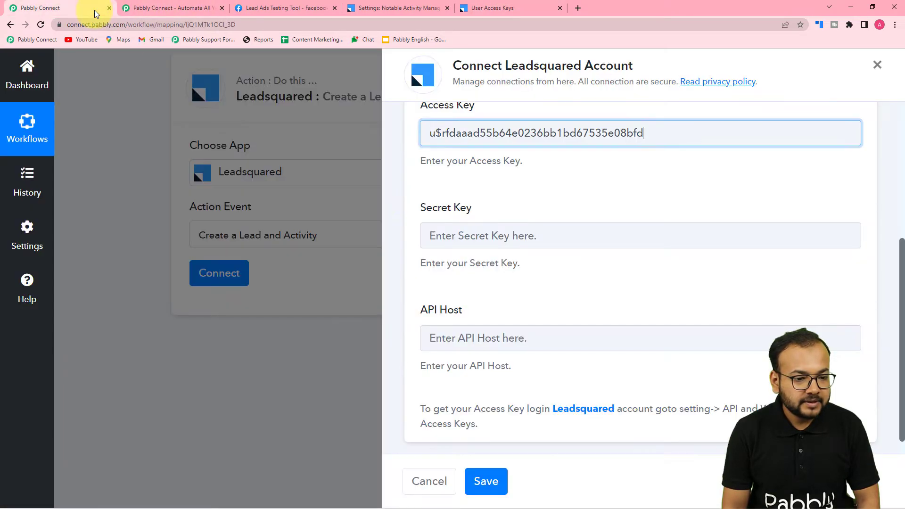
right_click(440, 230)
click(463, 307)
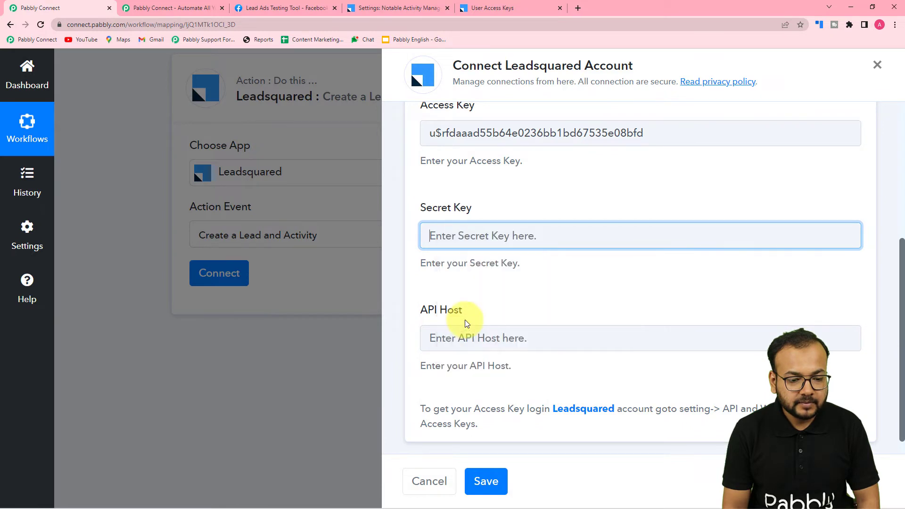
- Paste the API host URL into the API Host field and save the connection
click(485, 8)
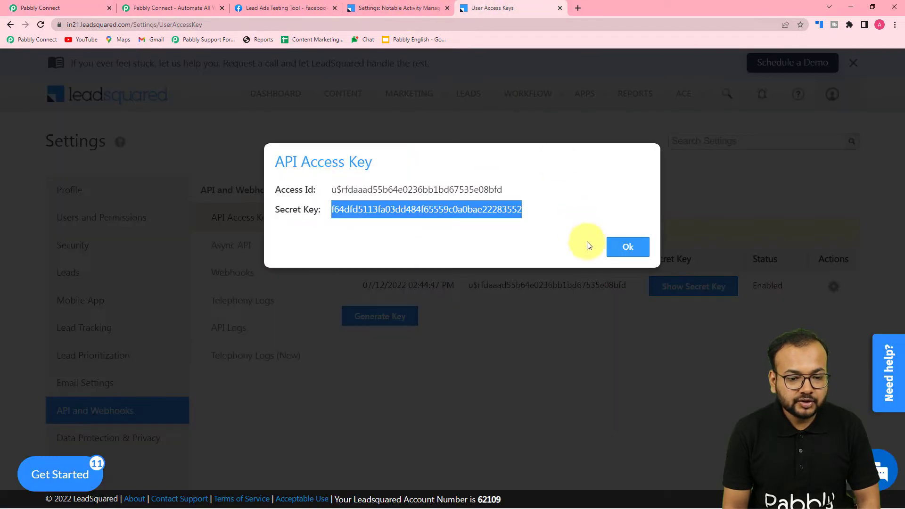
click(628, 244)
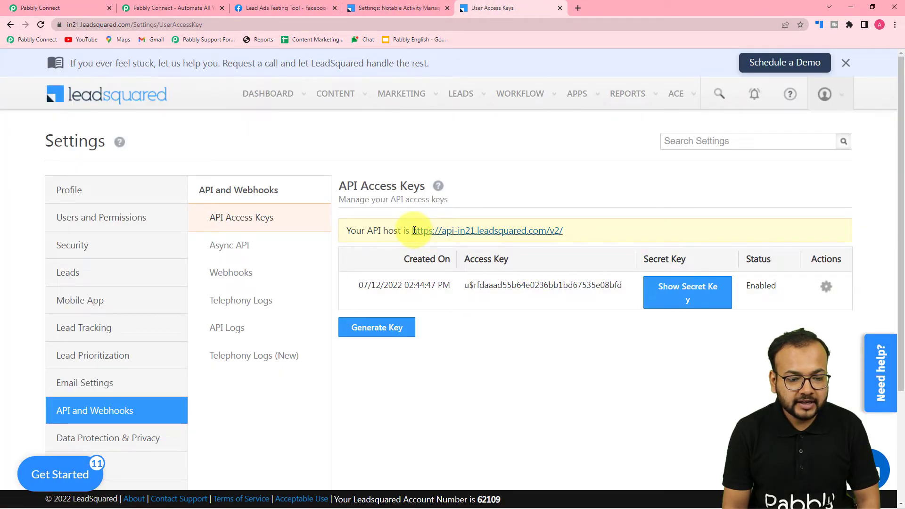
drag(414, 230, 553, 227)
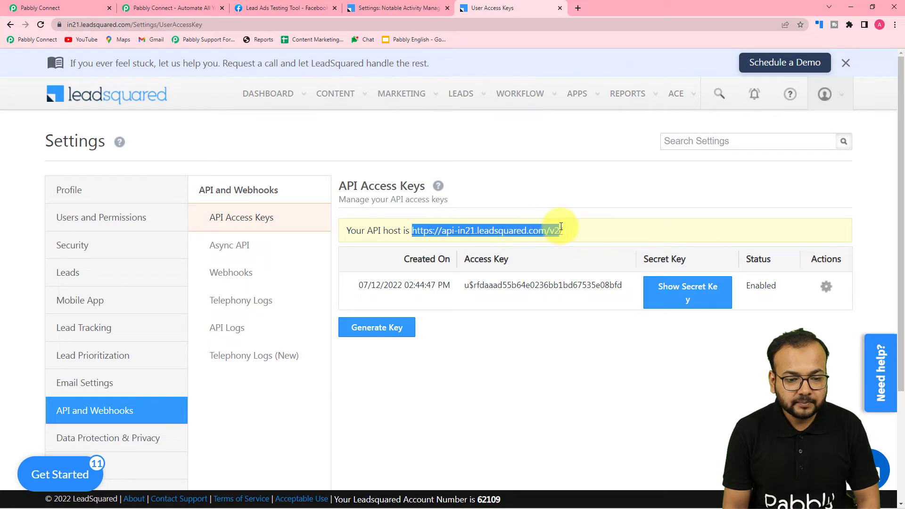
right_click(528, 229)
click(538, 239)
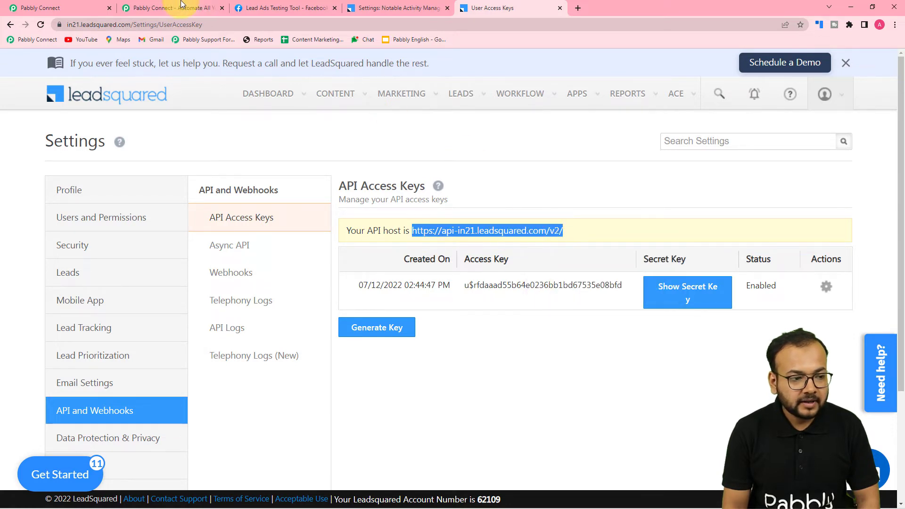
click(76, 8)
right_click(450, 339)
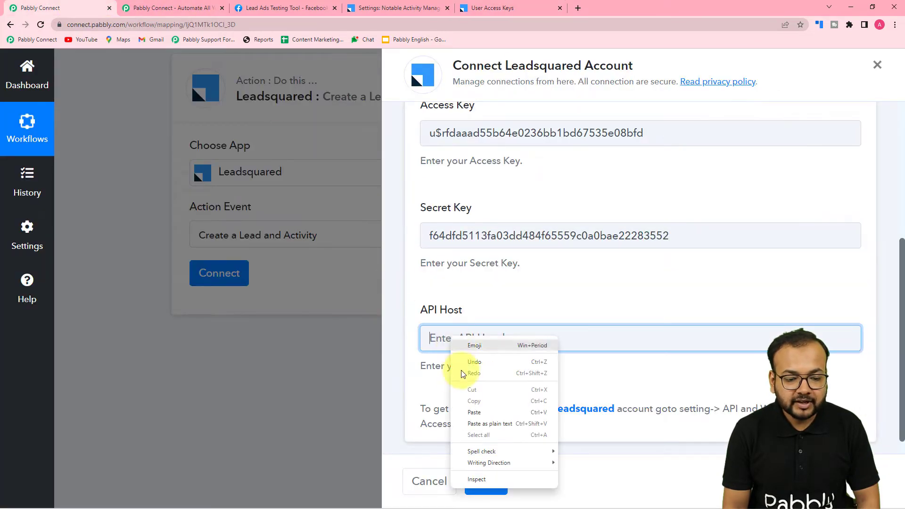
click(474, 424)
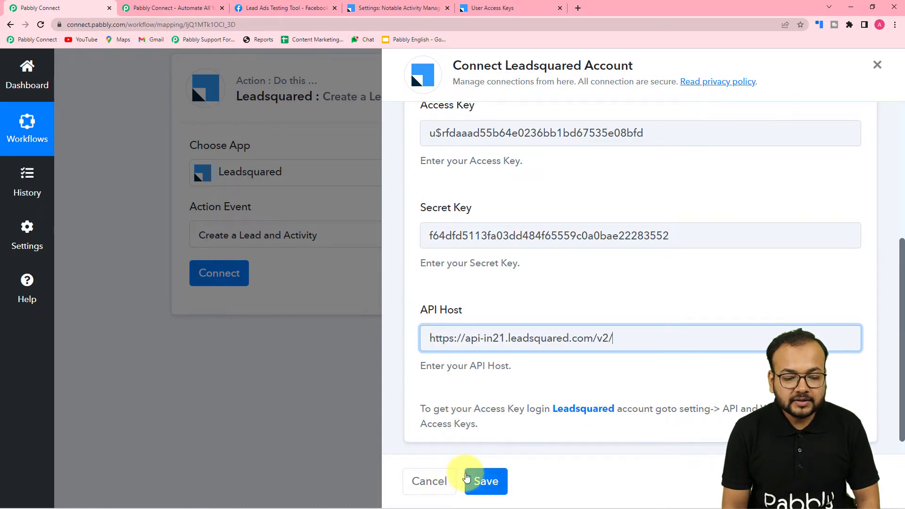
click(485, 479)
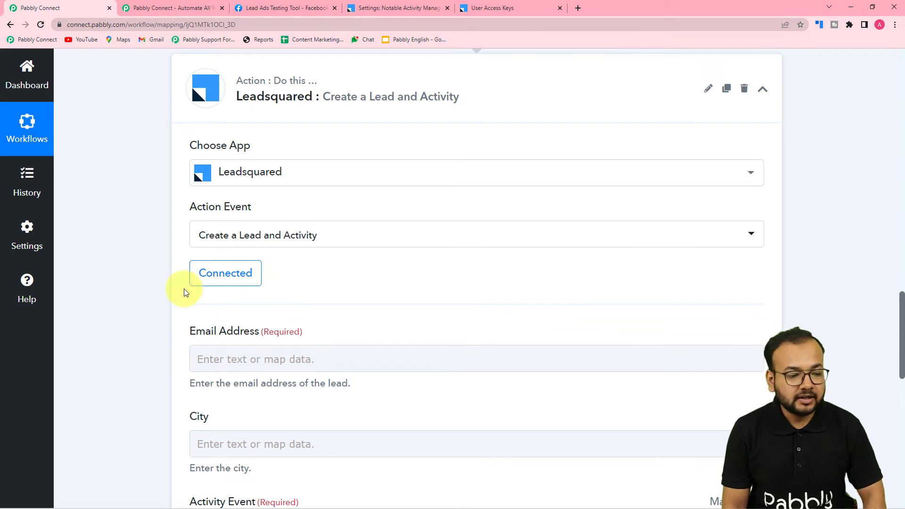
- Check the Leadsquared mapping fields and Response Received data, then insert a step above the Leadsquared action
scroll(59, 272, down, 3)
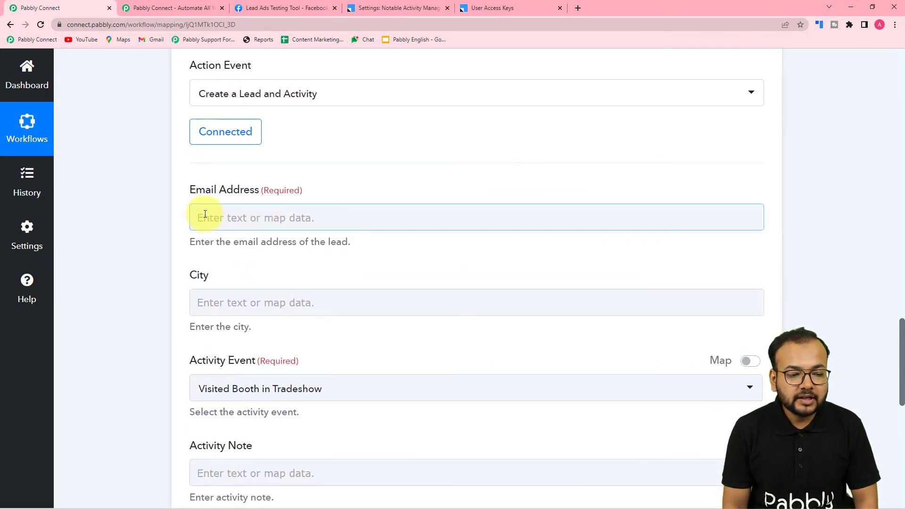
scroll(295, 216, down, 3)
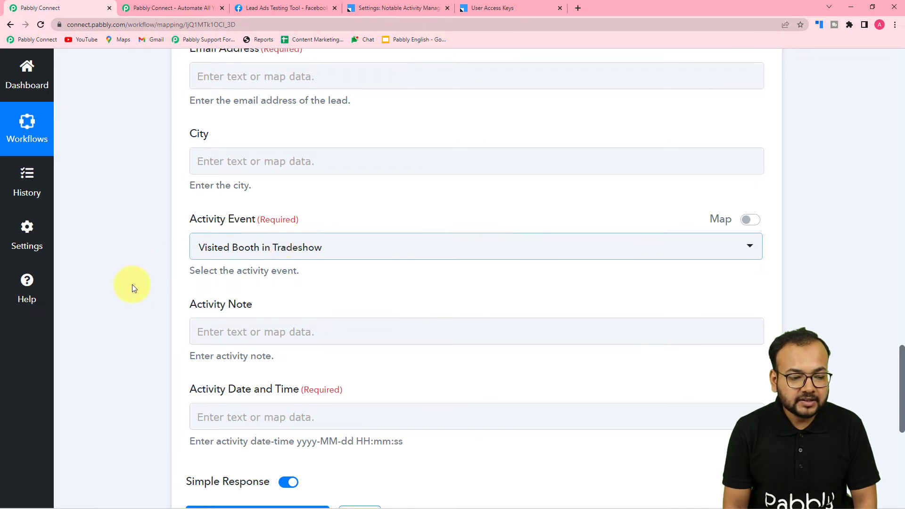
scroll(232, 297, down, 2)
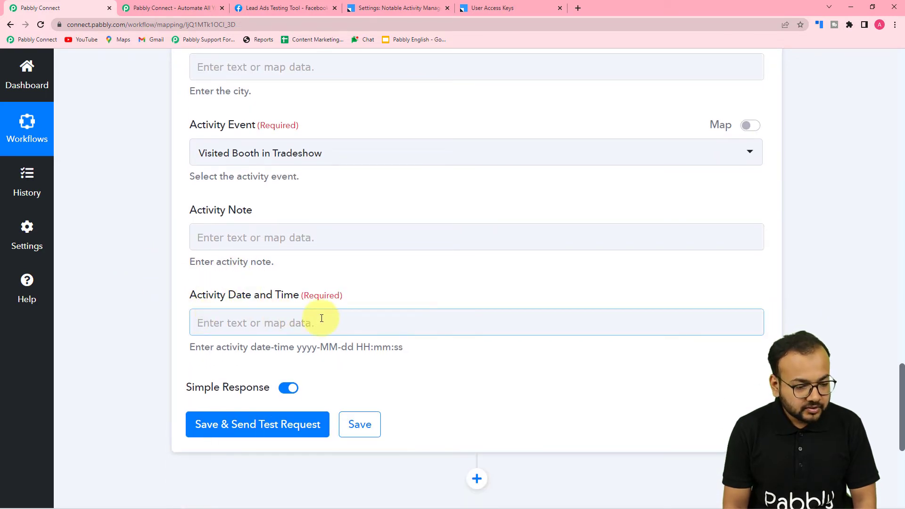
scroll(289, 316, down, 1)
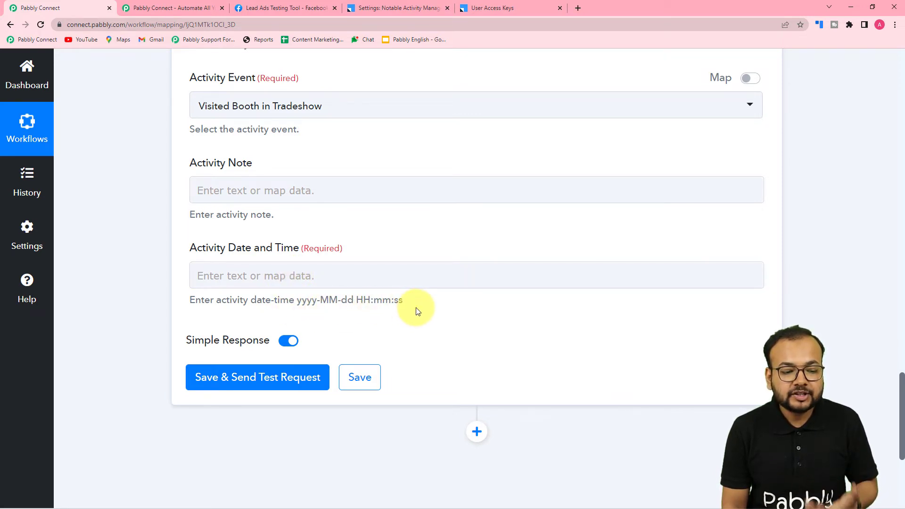
scroll(127, 218, up, 4)
scroll(127, 218, up, 10)
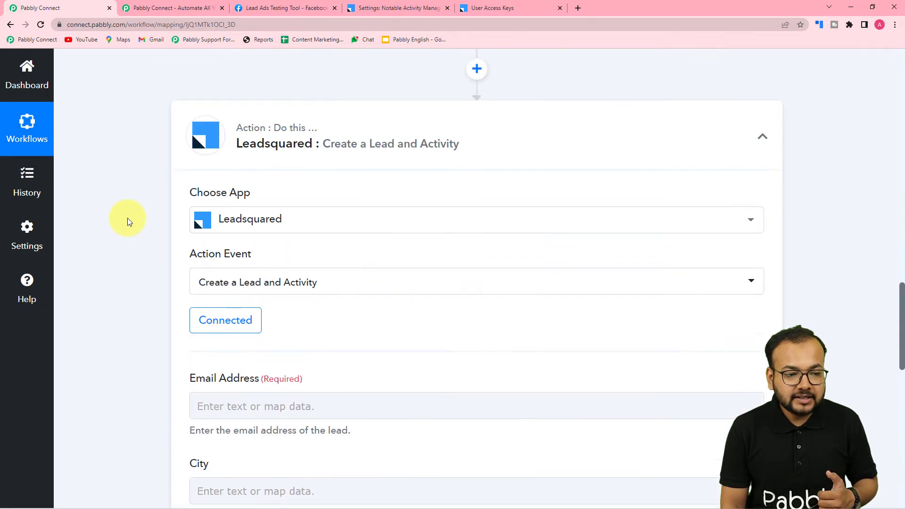
scroll(128, 217, up, 3)
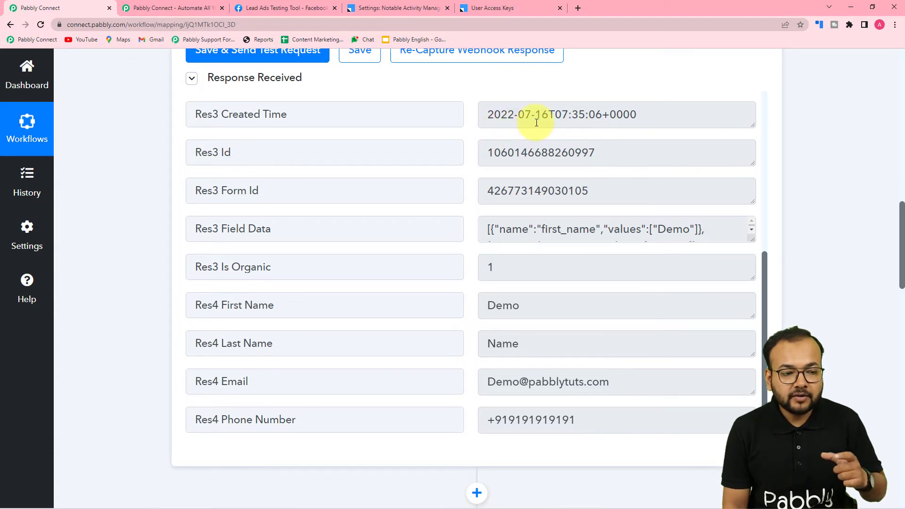
scroll(120, 155, down, 2)
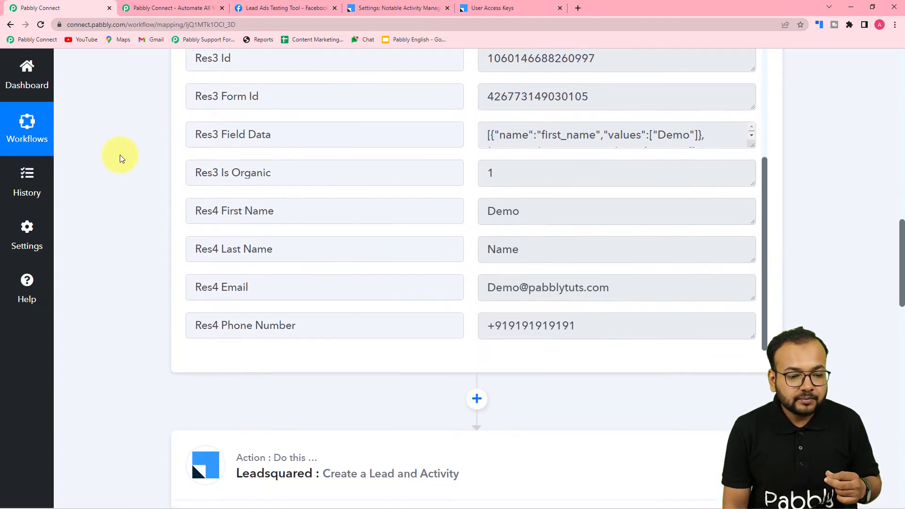
scroll(122, 154, down, 4)
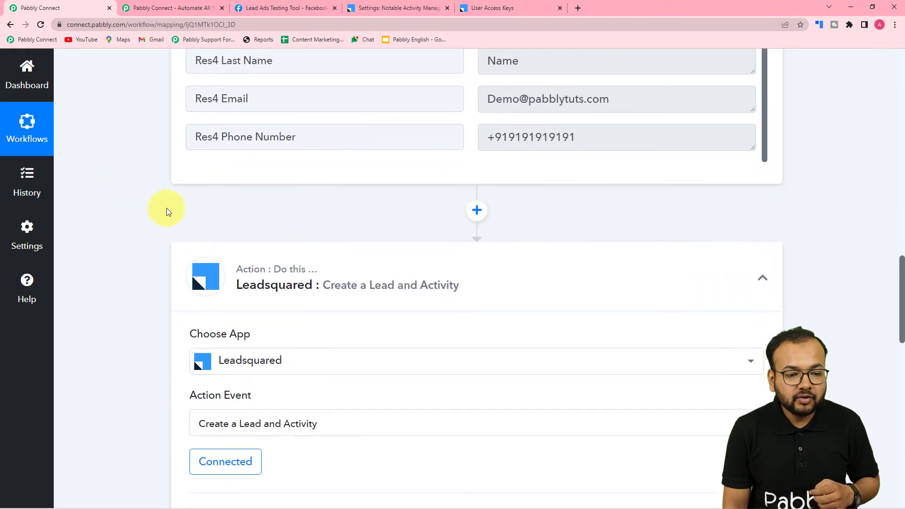
click(477, 210)
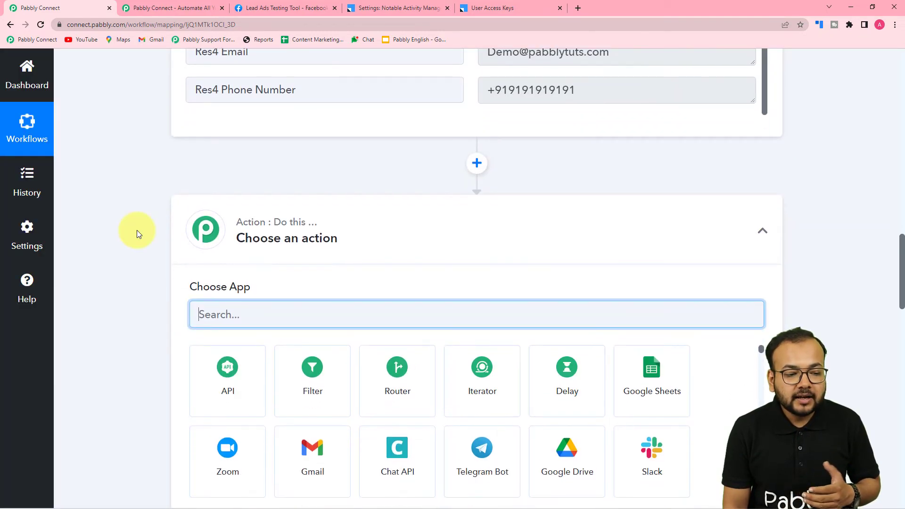
- Set the new step to Date/Time Formatter by Pabbly with the Format Date with Time Zone event and connect it
scroll(137, 229, down, 4)
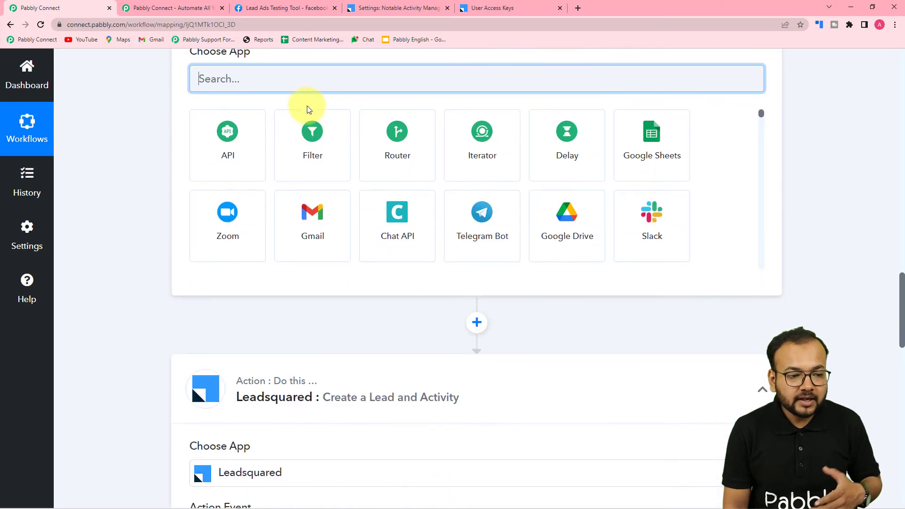
text(date)
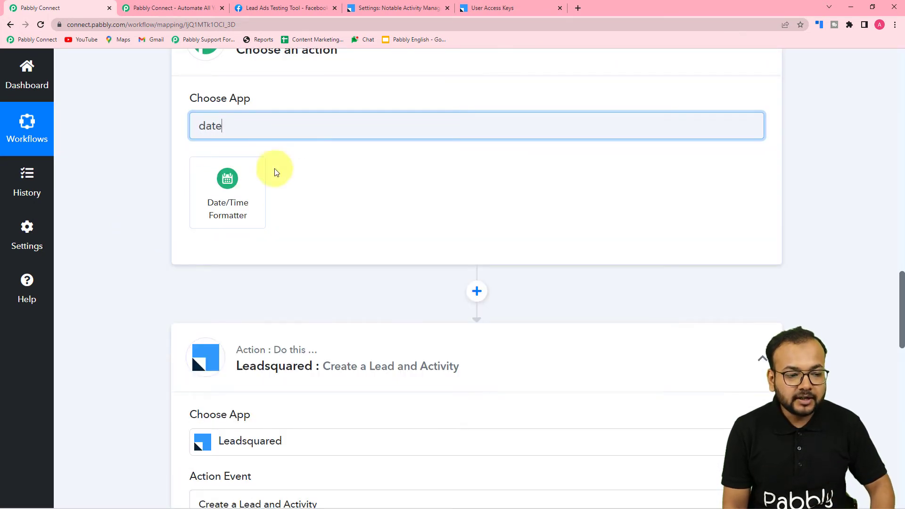
click(241, 193)
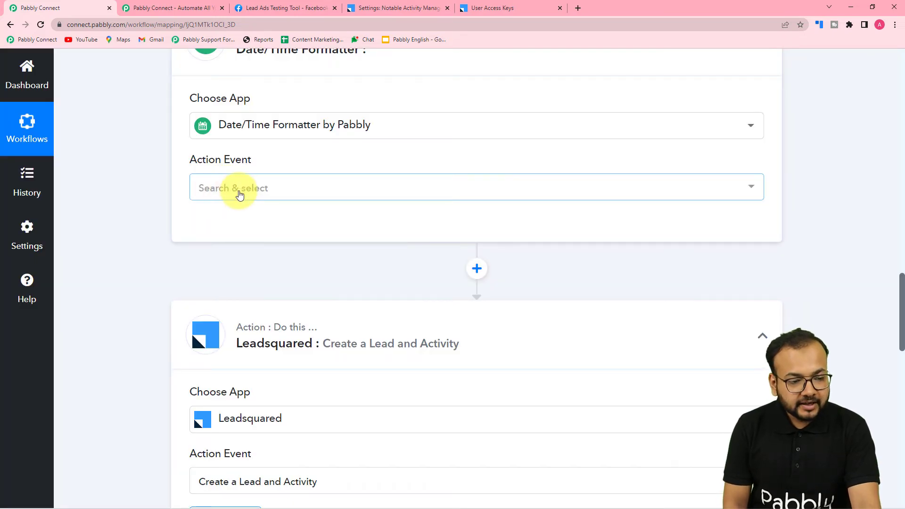
click(221, 197)
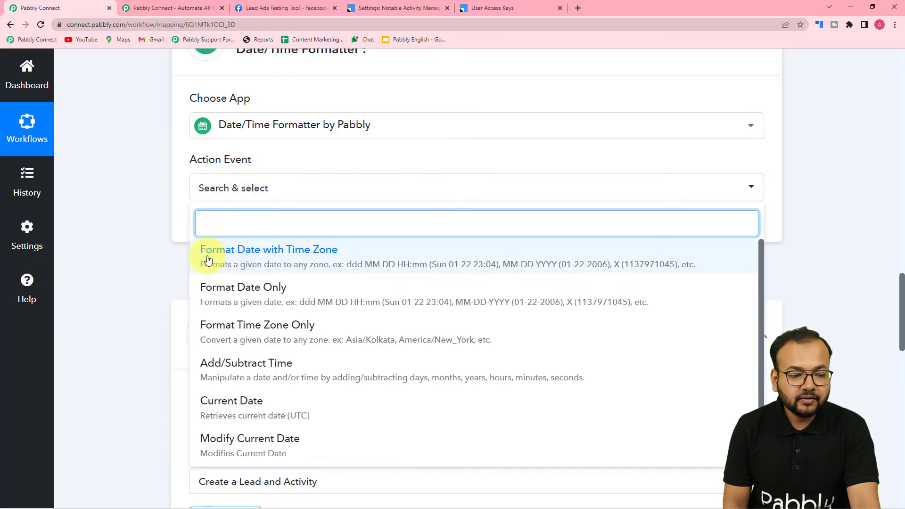
click(247, 262)
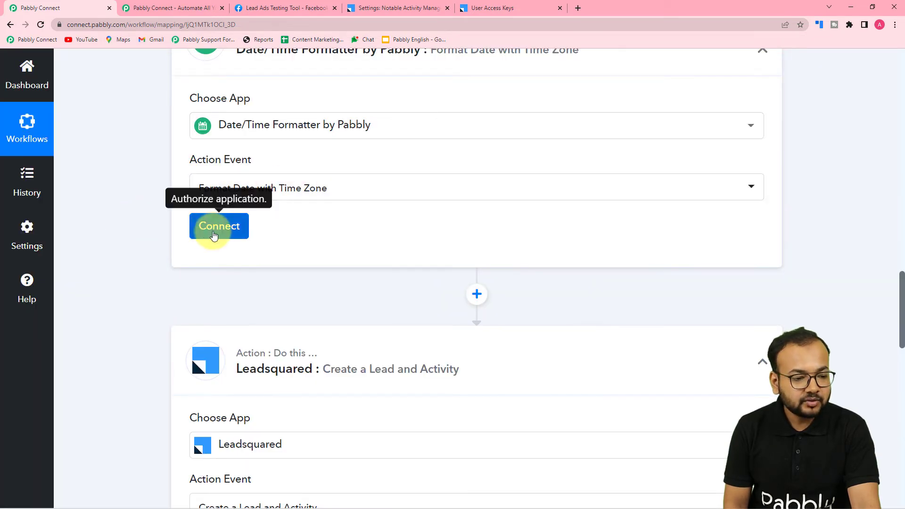
click(216, 227)
- Map the Facebook lead's Res3 Created Time into the formatter's Date field, keeping From Format YYYY-MM-DDTHH:mm:ssZ
scroll(162, 213, down, 2)
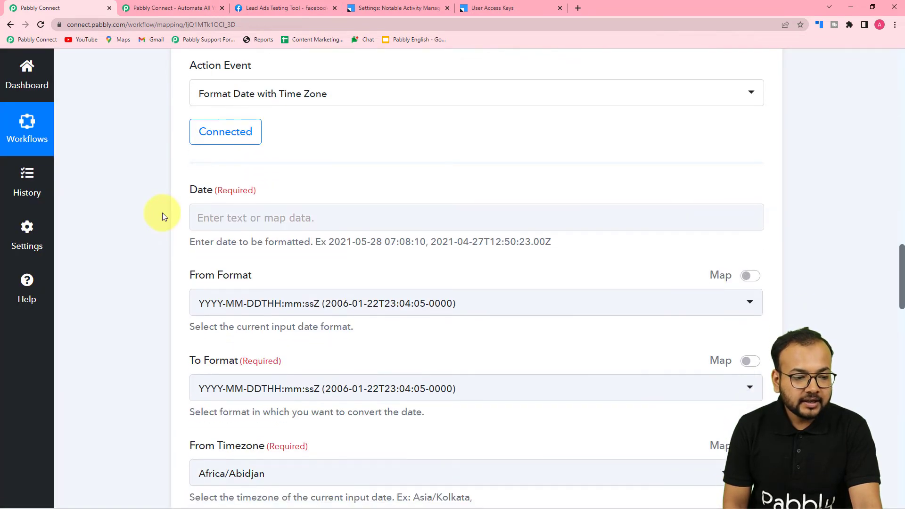
scroll(274, 217, up, 13)
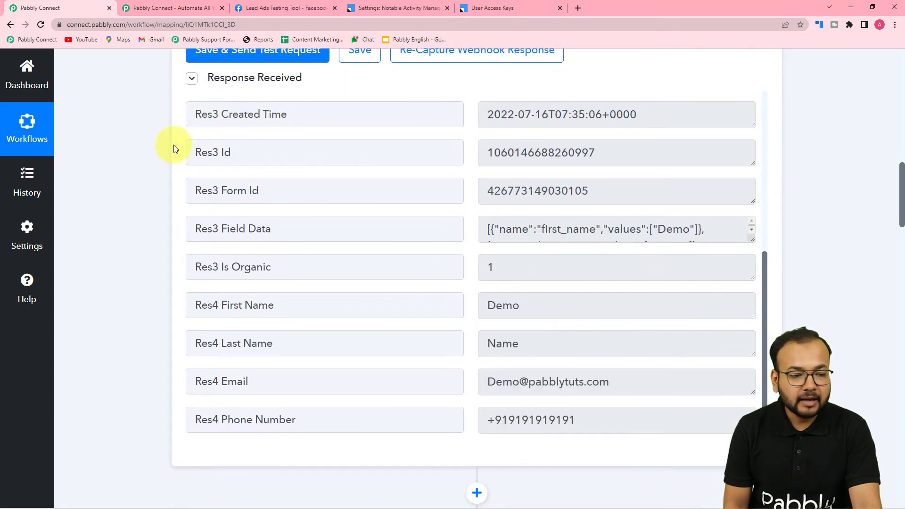
scroll(152, 163, down, 15)
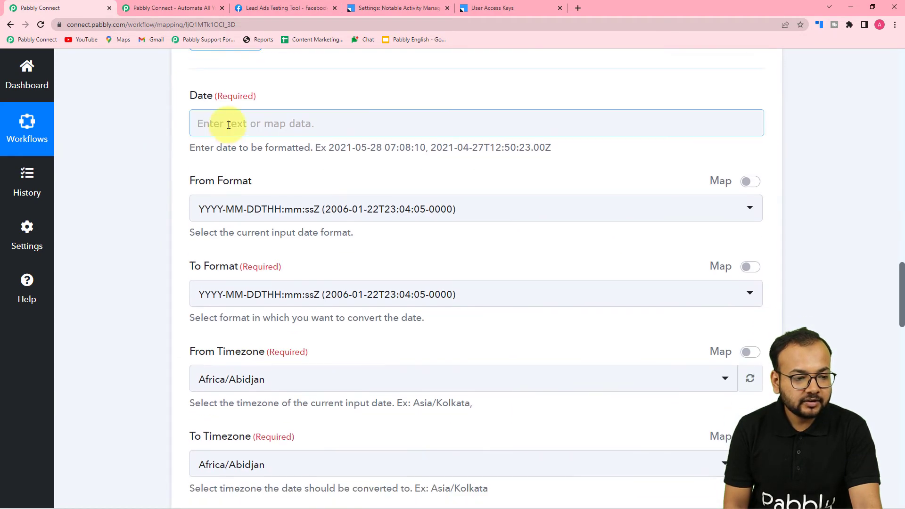
click(229, 124)
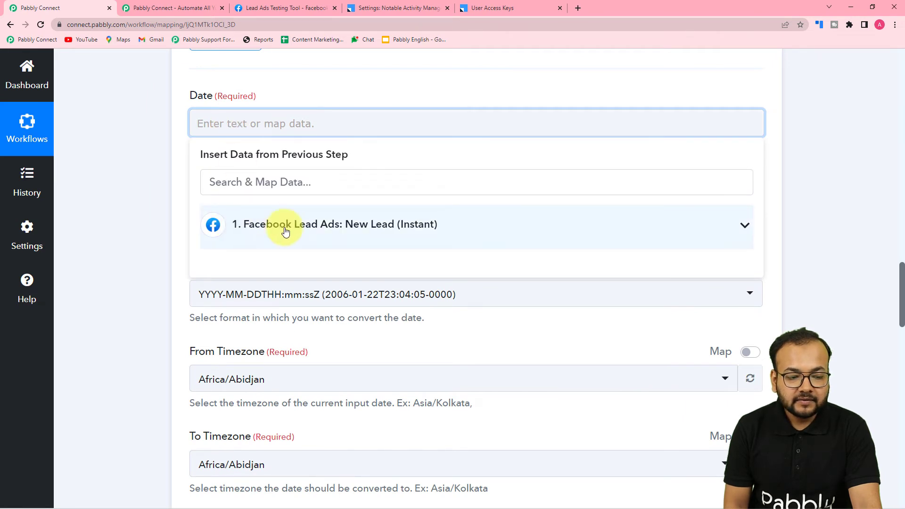
click(319, 238)
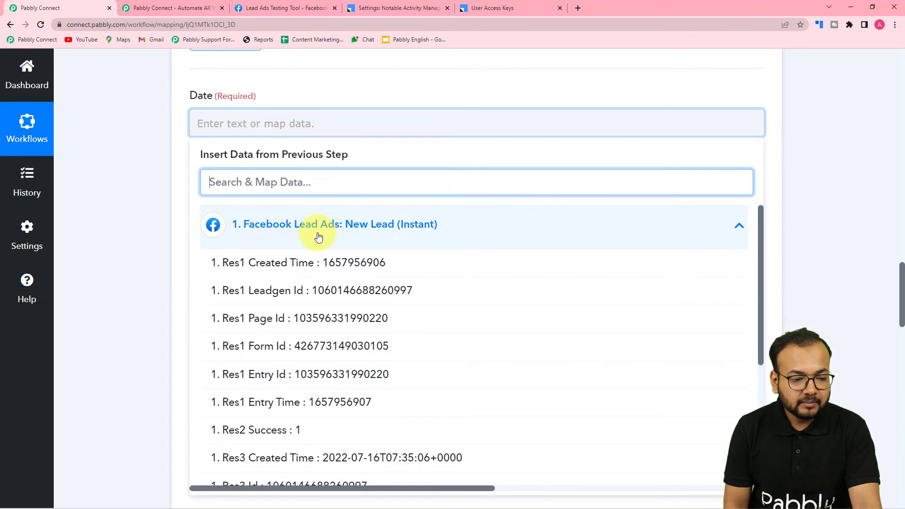
scroll(264, 287, down, 1)
scroll(269, 293, down, 2)
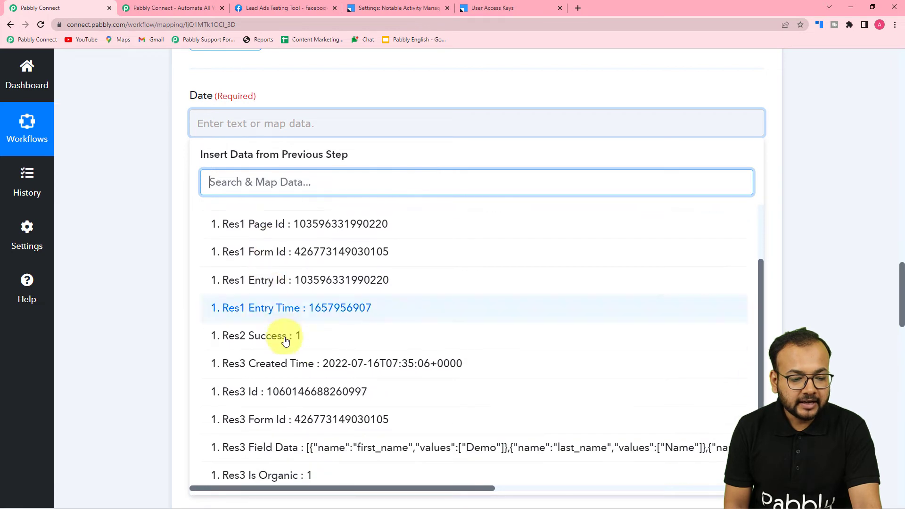
click(372, 374)
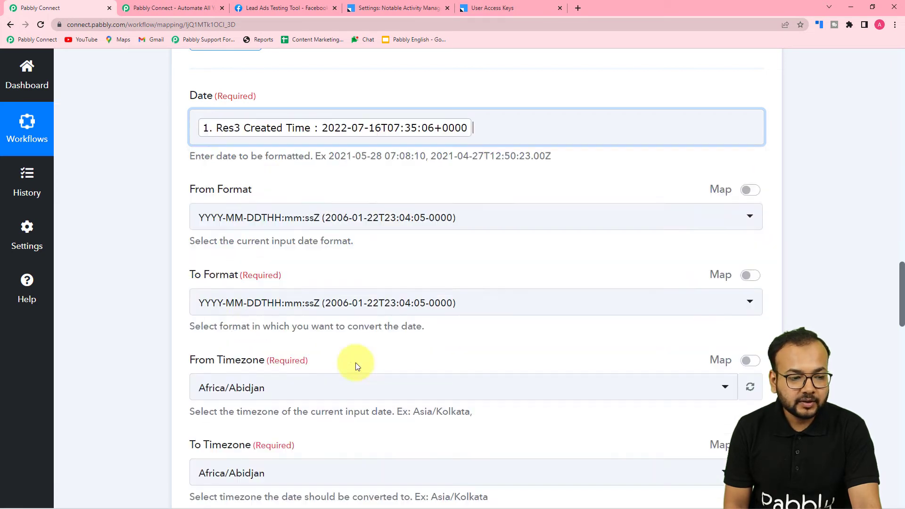
click(163, 250)
scroll(163, 251, down, 1)
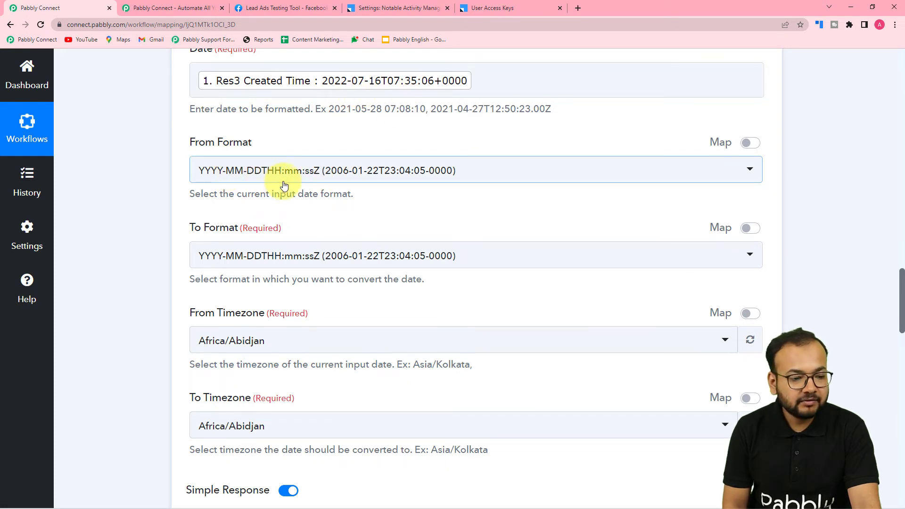
scroll(283, 184, down, 3)
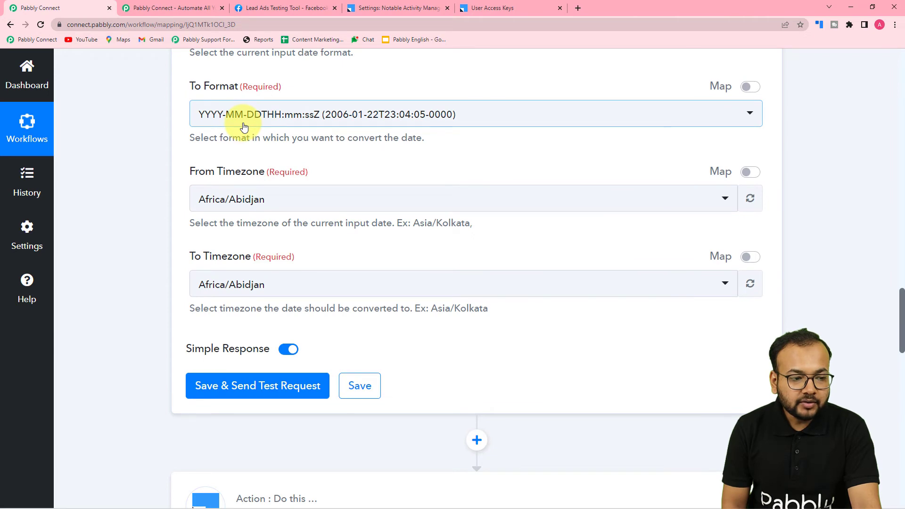
scroll(172, 131, down, 15)
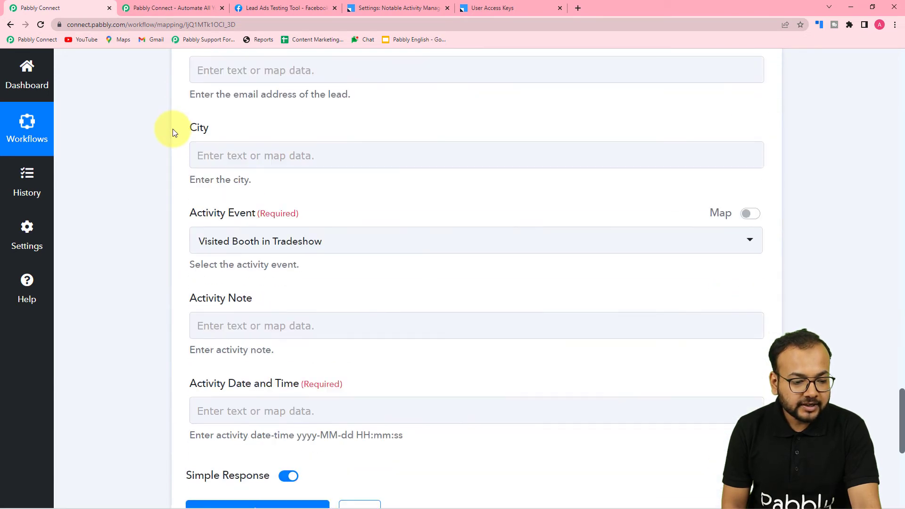
scroll(245, 174, down, 4)
scroll(156, 124, up, 4)
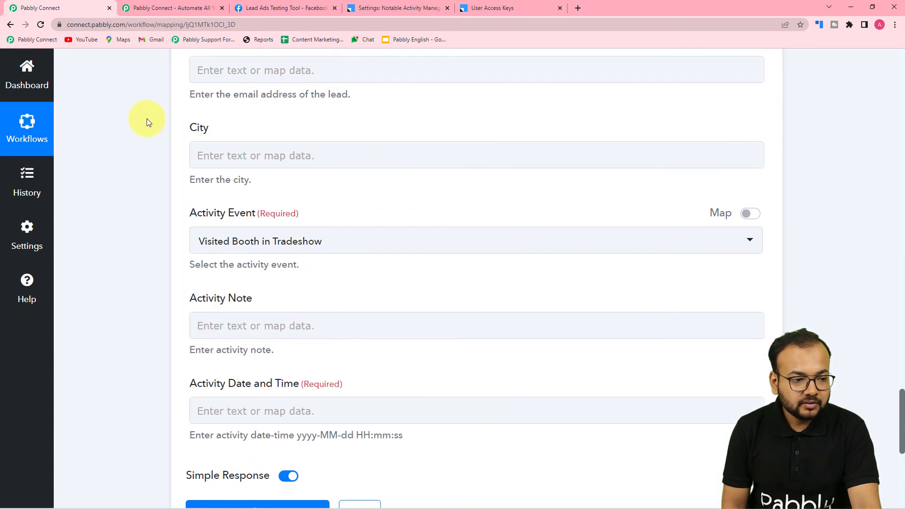
scroll(146, 117, up, 15)
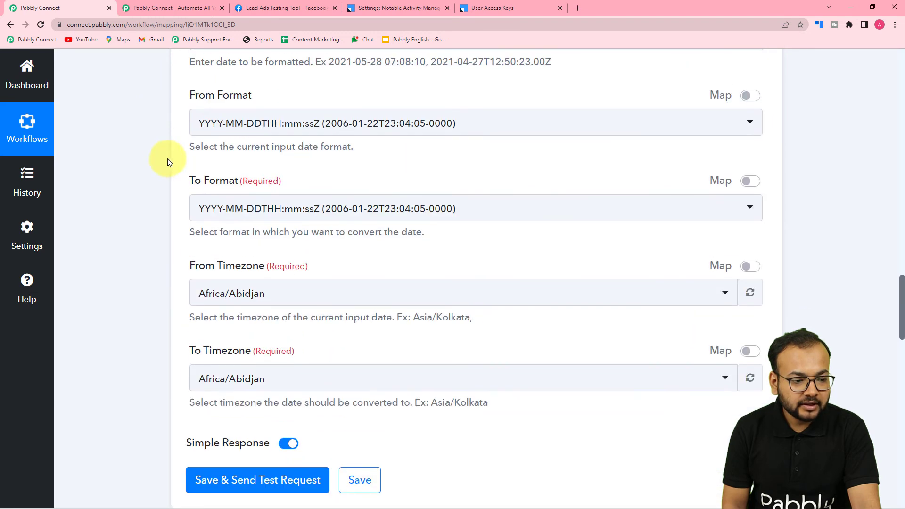
- Set the formatter's output format to YYYY-MM-DD HH:mm:ss
click(275, 213)
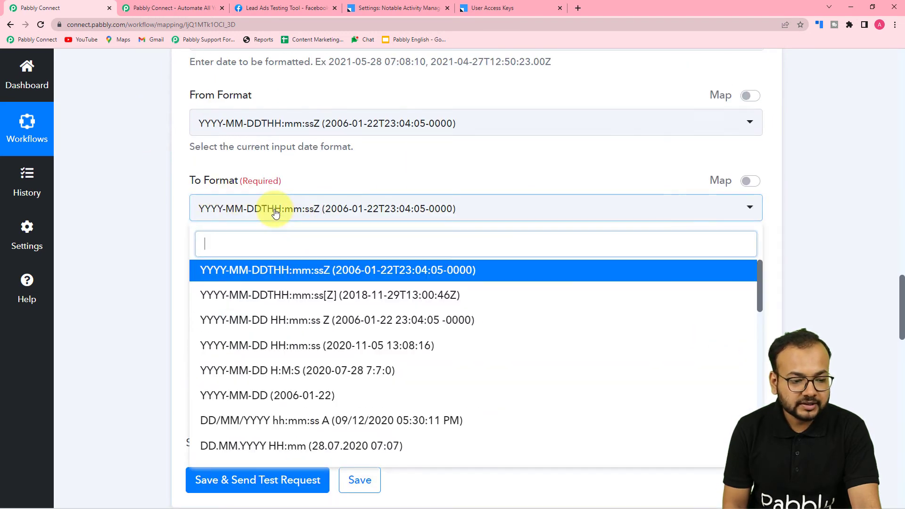
click(293, 347)
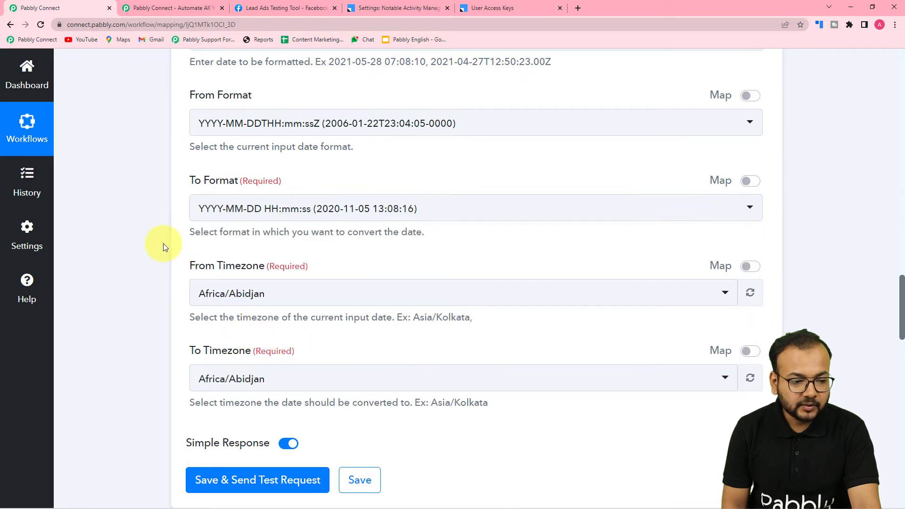
scroll(163, 243, down, 2)
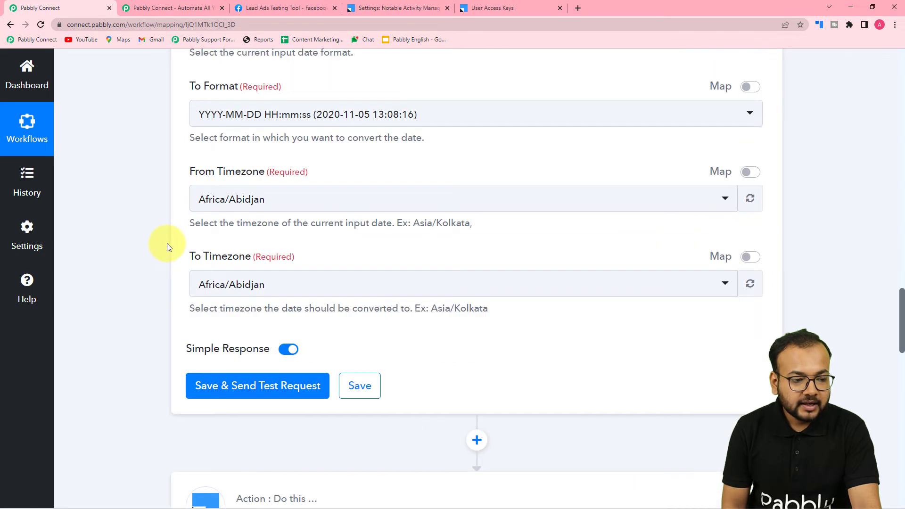
click(311, 206)
text(ut)
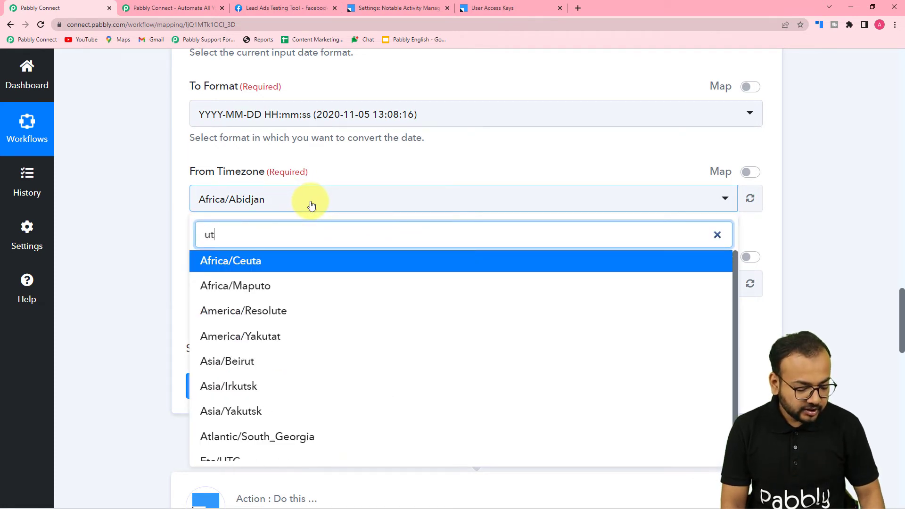
text(c)
click(247, 262)
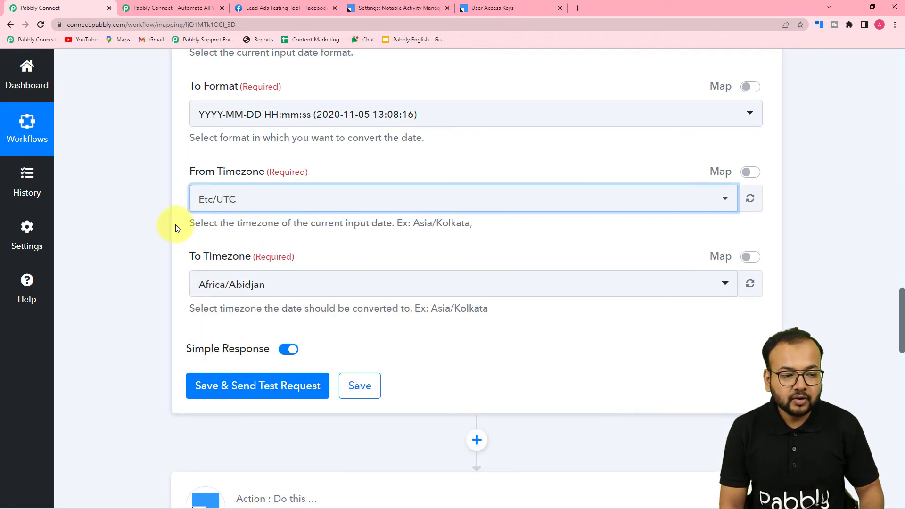
scroll(174, 228, down, 3)
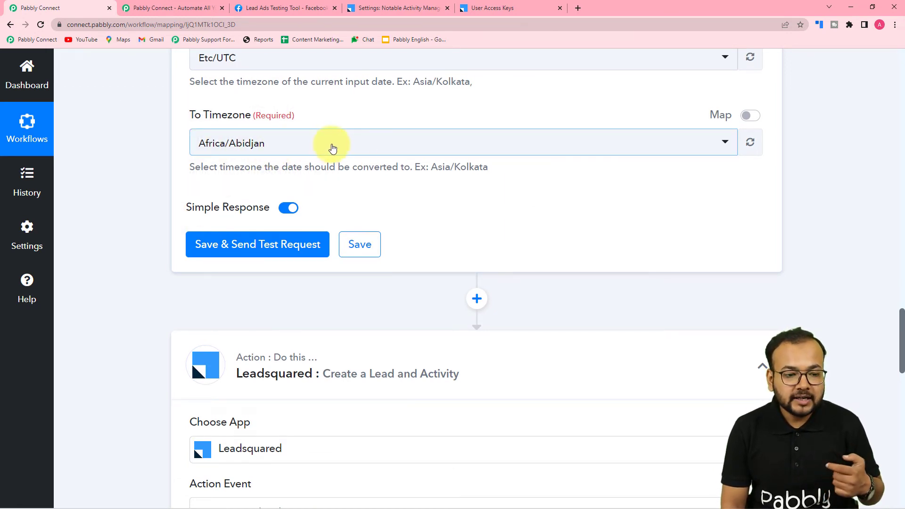
click(342, 150)
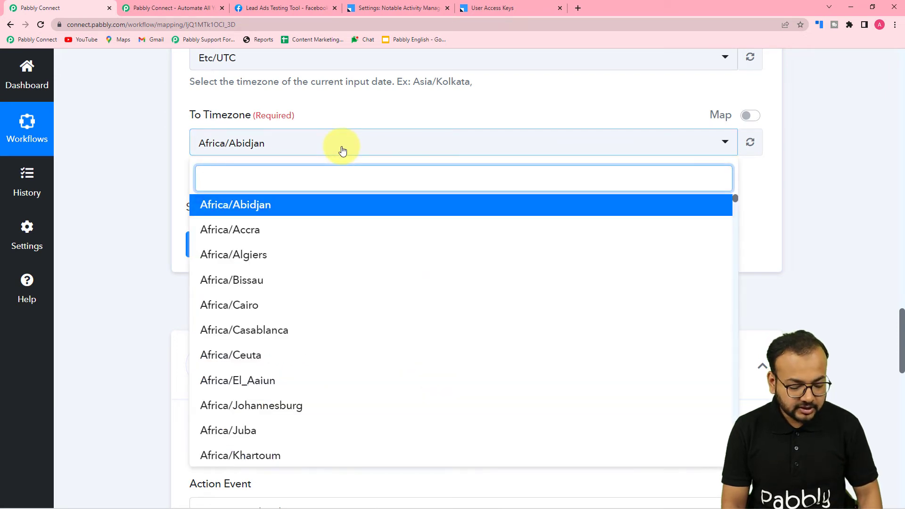
text(kol)
click(283, 200)
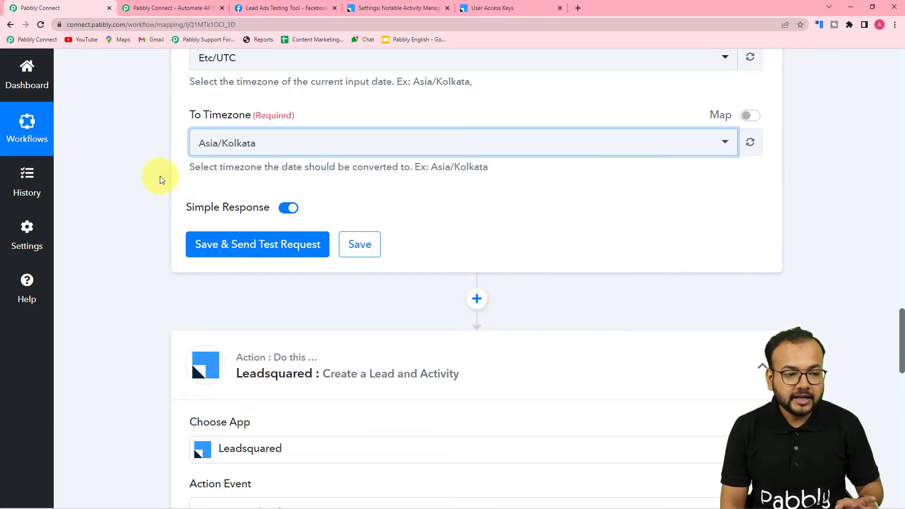
click(195, 244)
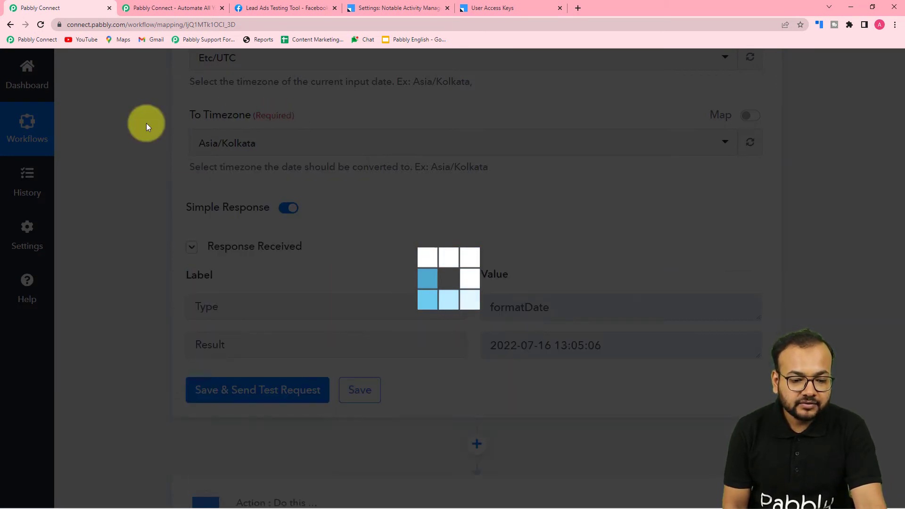
- Look over the LeadSquared action's fields, leaving Activity Date and Time unmapped for now
scroll(85, 166, down, 1)
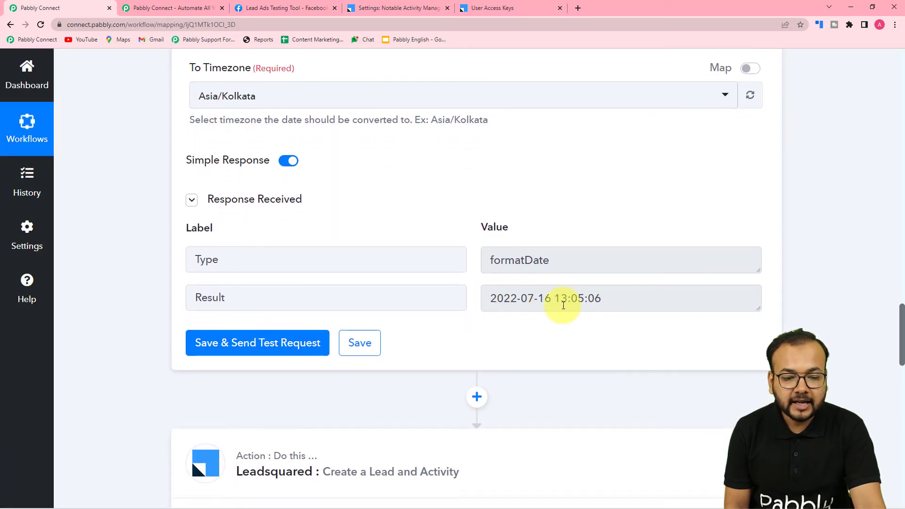
scroll(562, 306, up, 7)
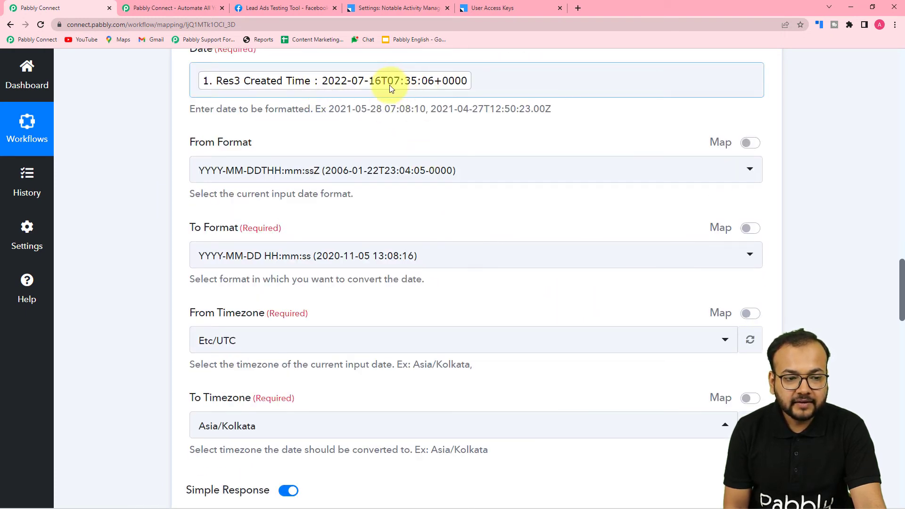
scroll(409, 103, down, 9)
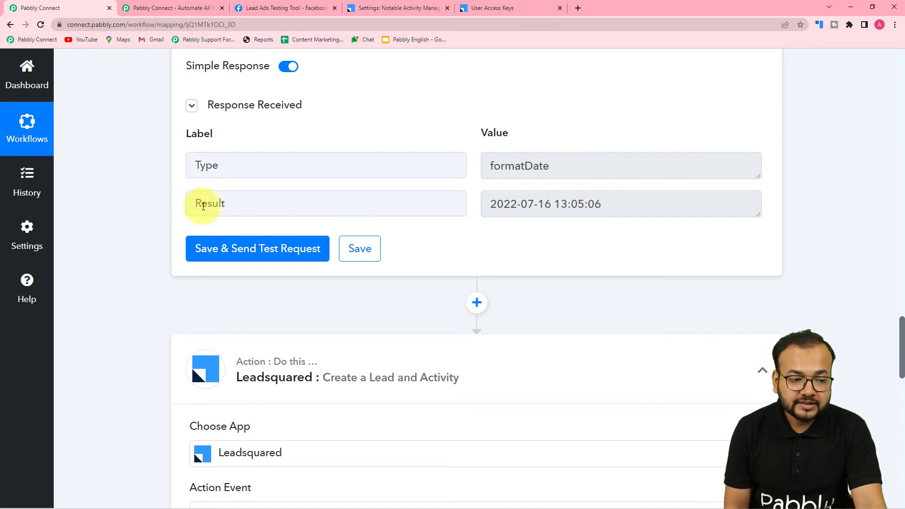
scroll(103, 203, down, 11)
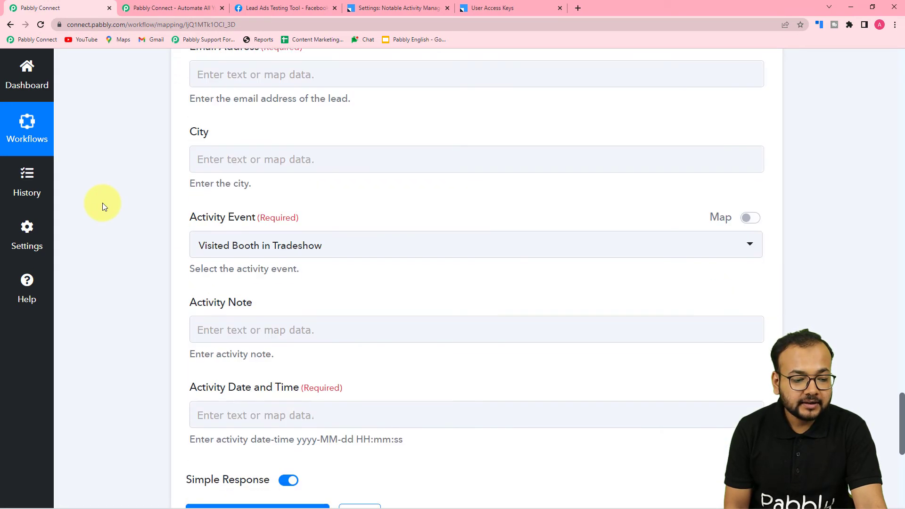
scroll(103, 203, down, 2)
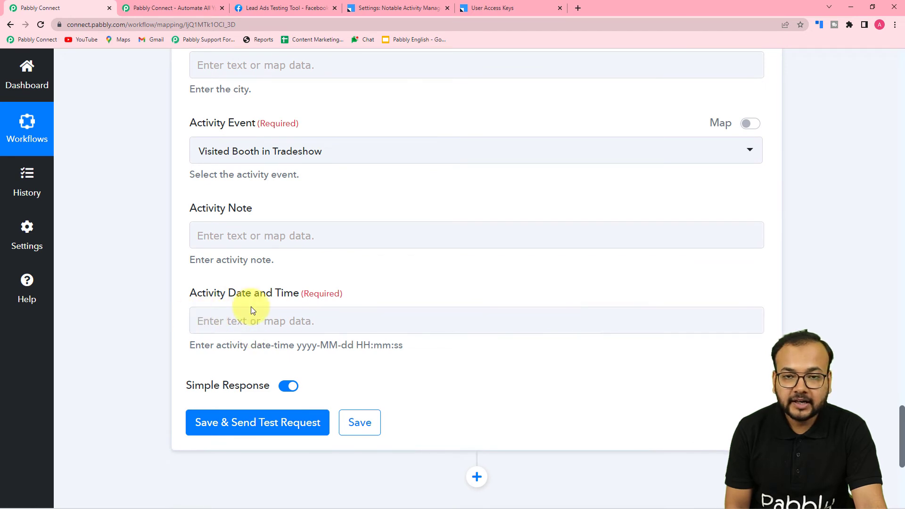
click(243, 324)
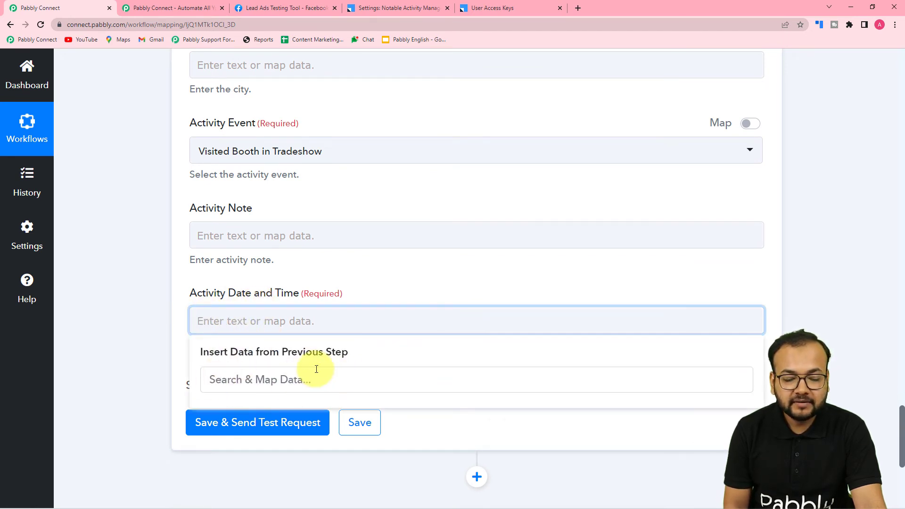
click(138, 304)
scroll(138, 304, up, 6)
scroll(139, 304, up, 5)
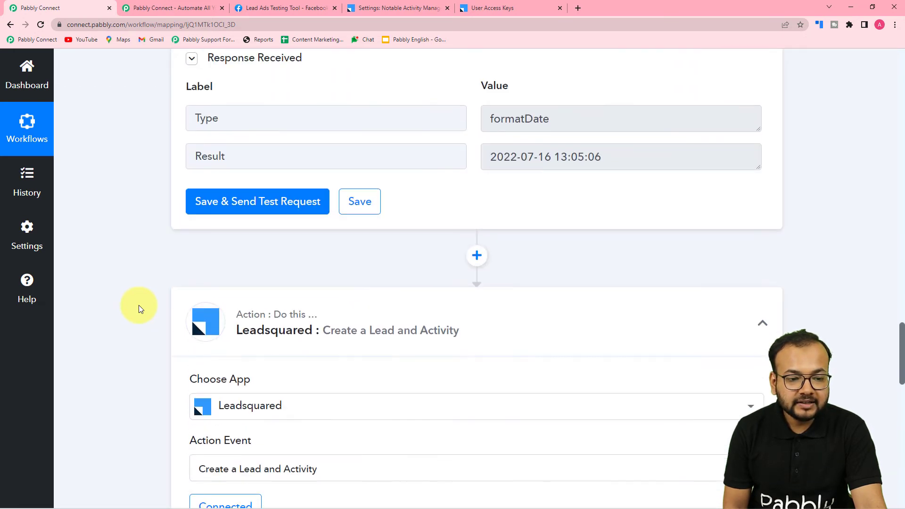
scroll(138, 304, down, 6)
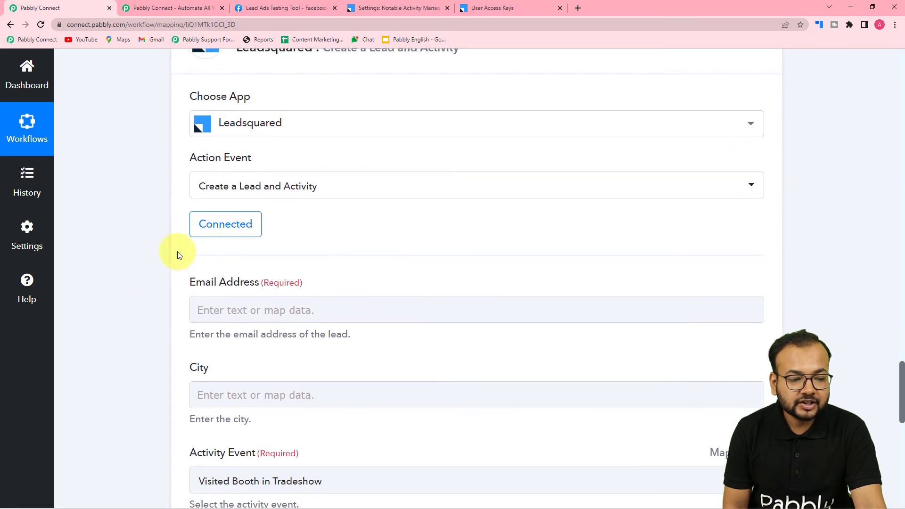
- Re-save the LeadSquared action with the existing Leadsquared #5 connection
click(220, 232)
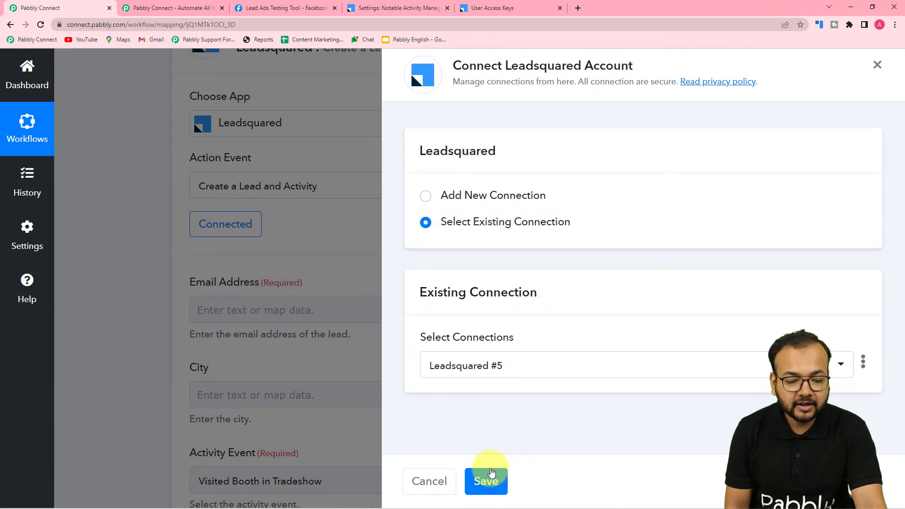
click(486, 481)
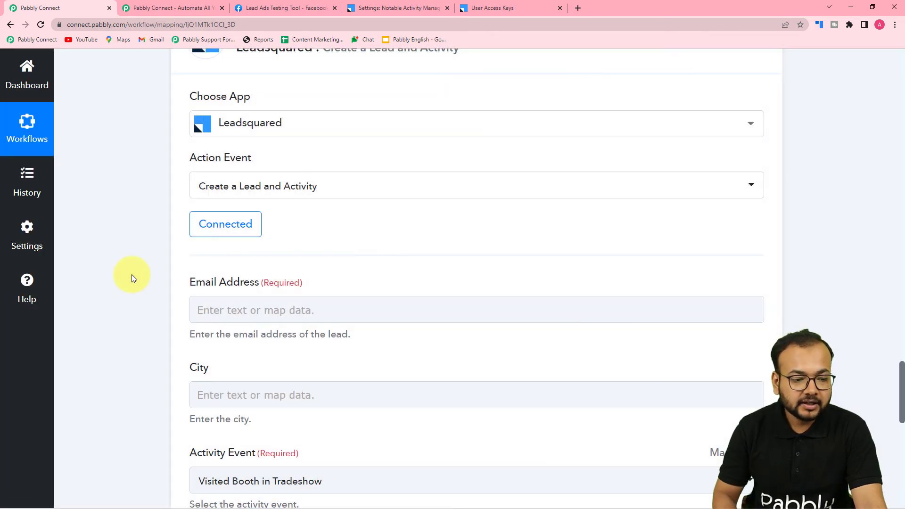
scroll(131, 274, down, 3)
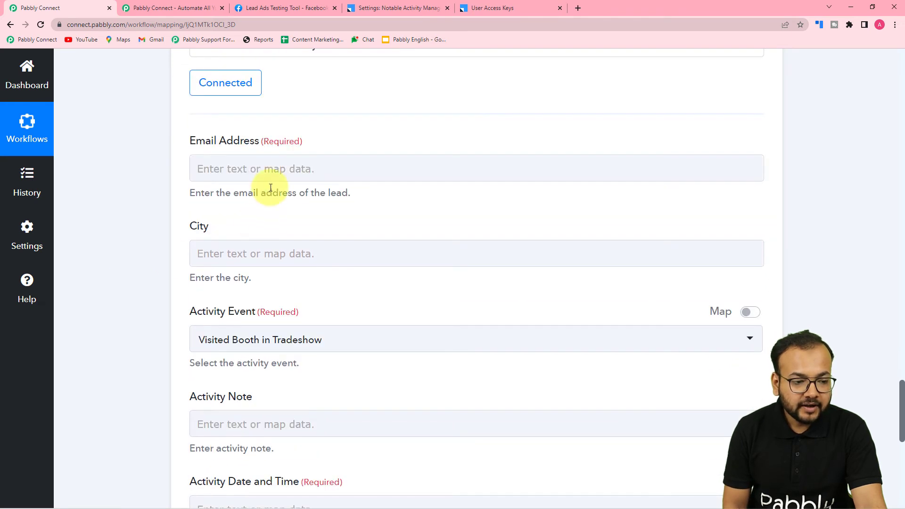
- Map the Facebook lead's Res4 Email into Email Address and leave City empty
click(258, 167)
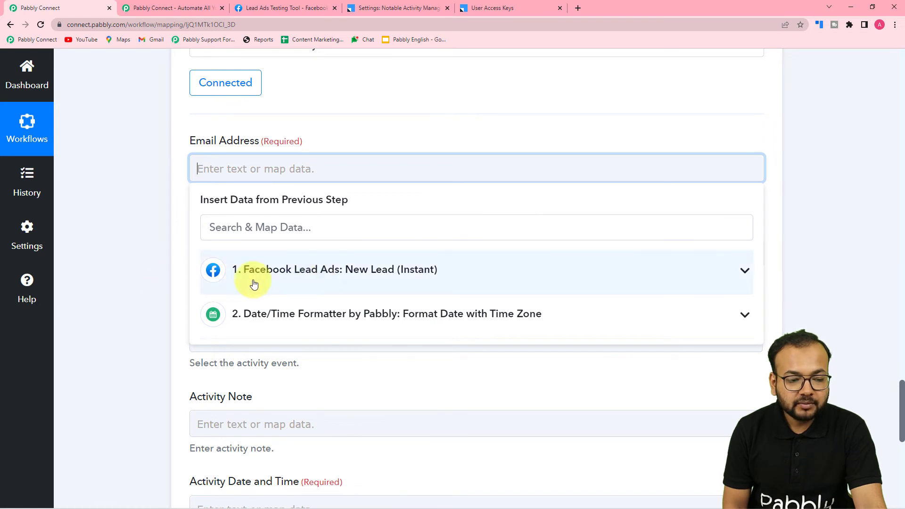
click(306, 272)
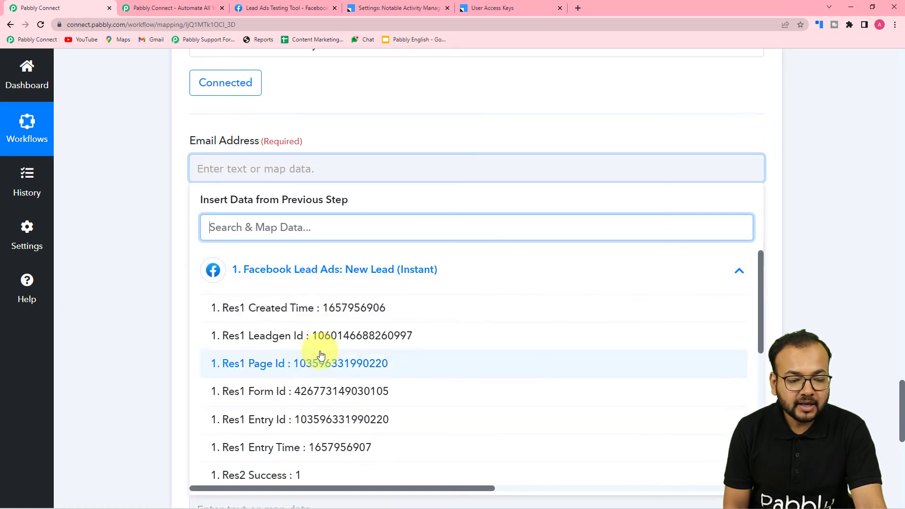
scroll(319, 357, down, 3)
scroll(321, 353, down, 3)
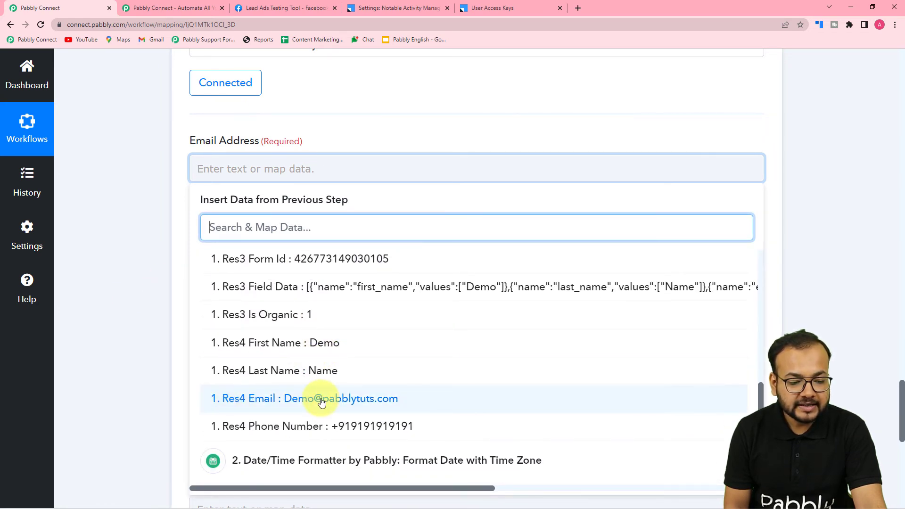
click(281, 402)
click(149, 298)
scroll(149, 298, down, 2)
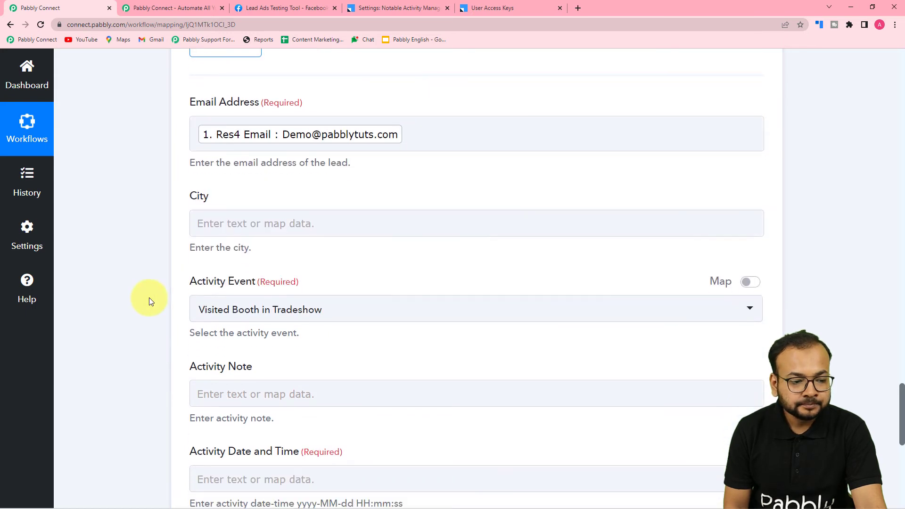
click(310, 168)
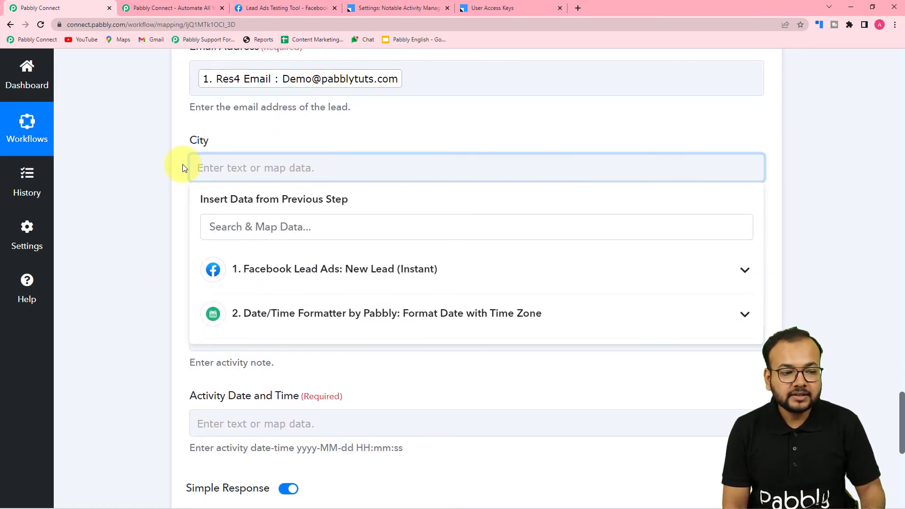
click(159, 178)
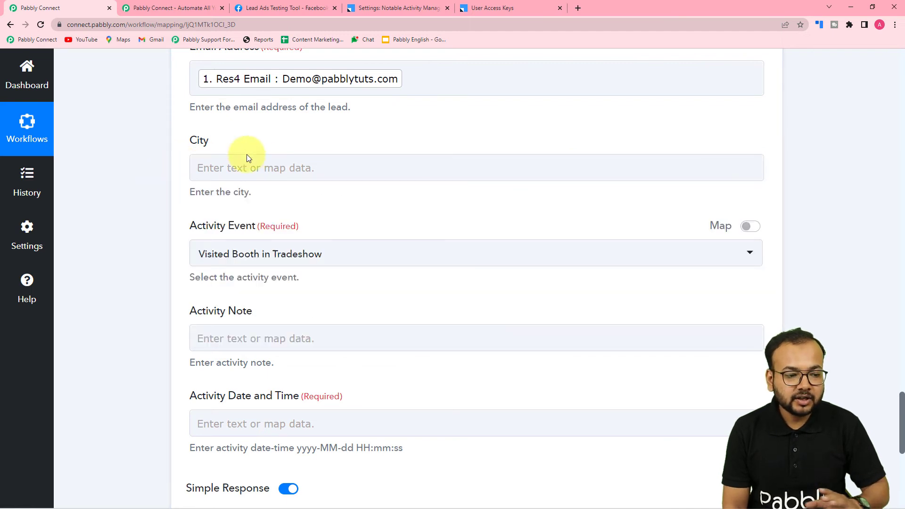
scroll(143, 188, down, 3)
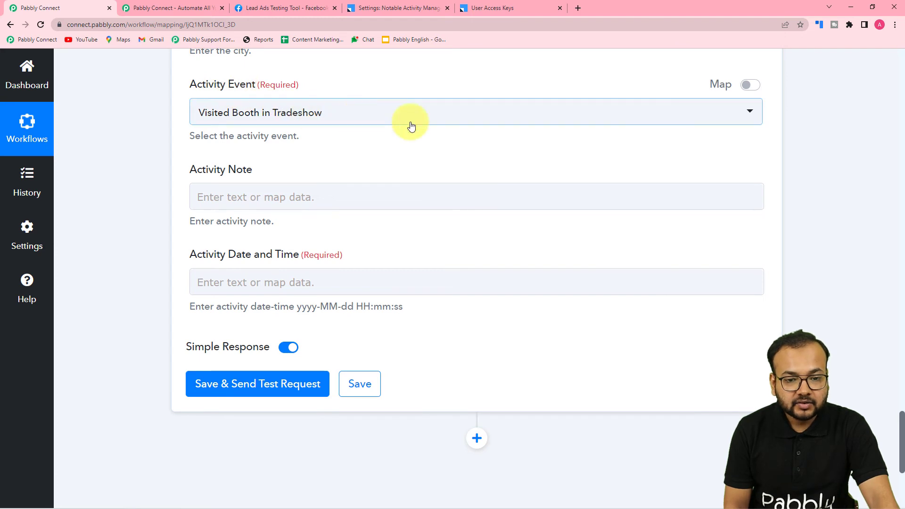
- Switch Activity Event to a custom value and change its code from 101 to 102
click(750, 86)
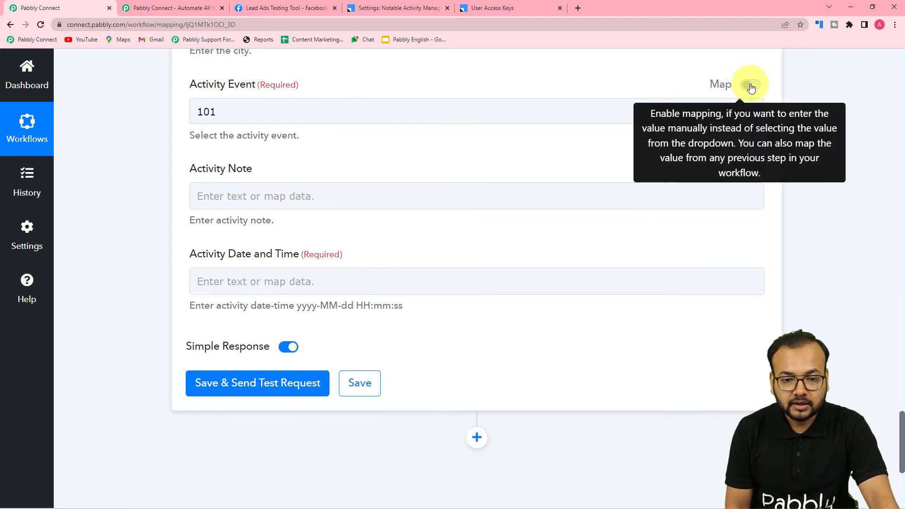
click(215, 117)
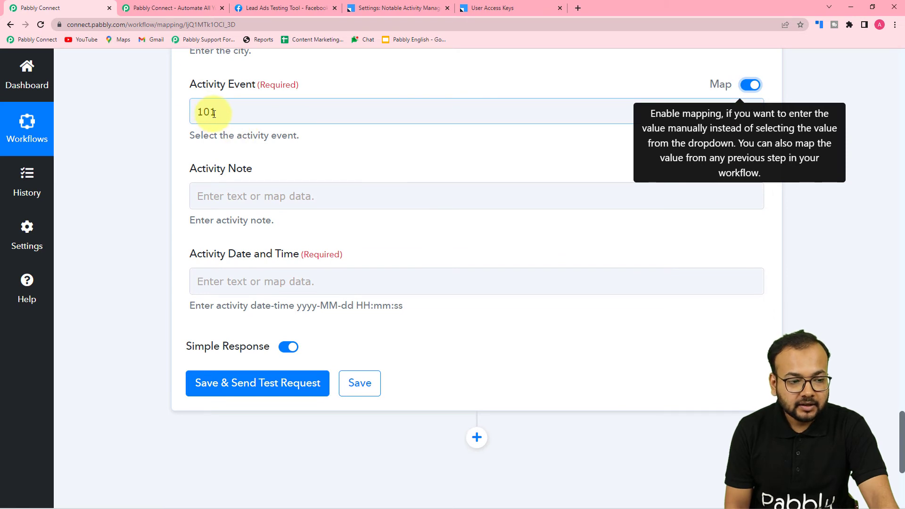
click(214, 114)
key(BackSpace)
key(BackSpace)
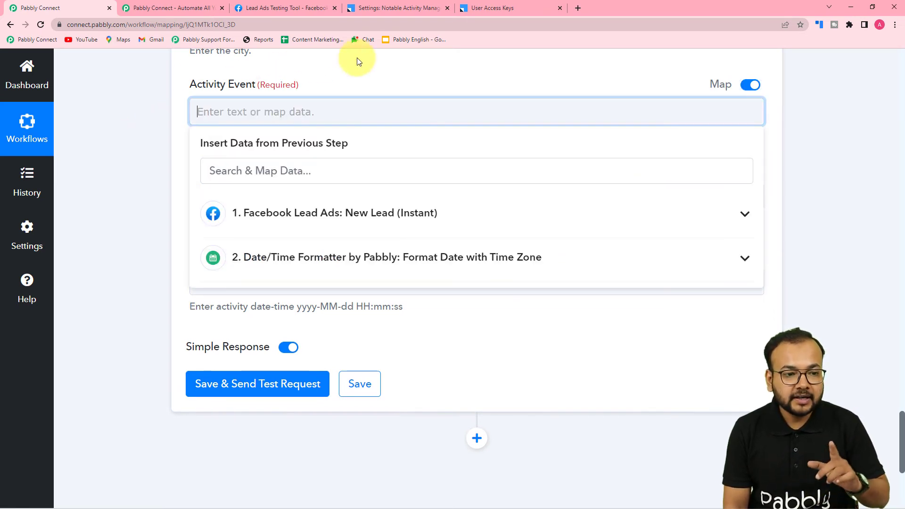
click(418, 8)
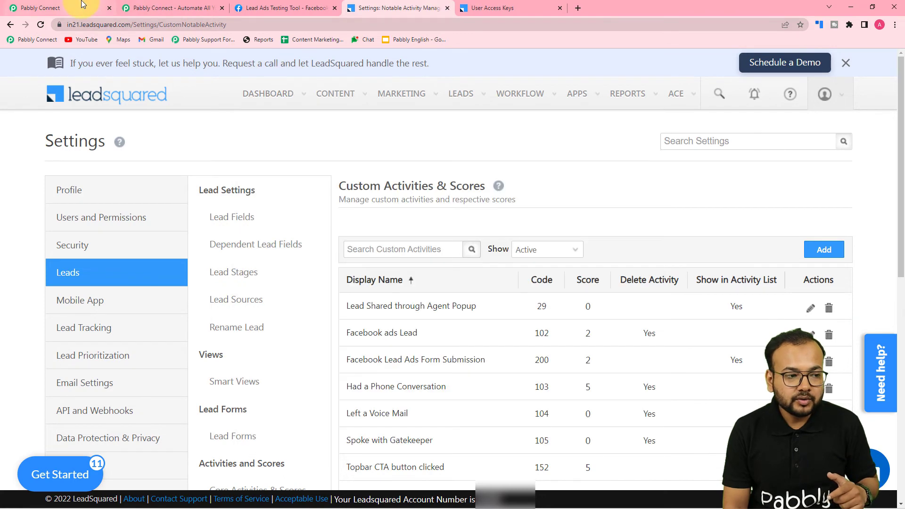
click(71, 8)
text(102)
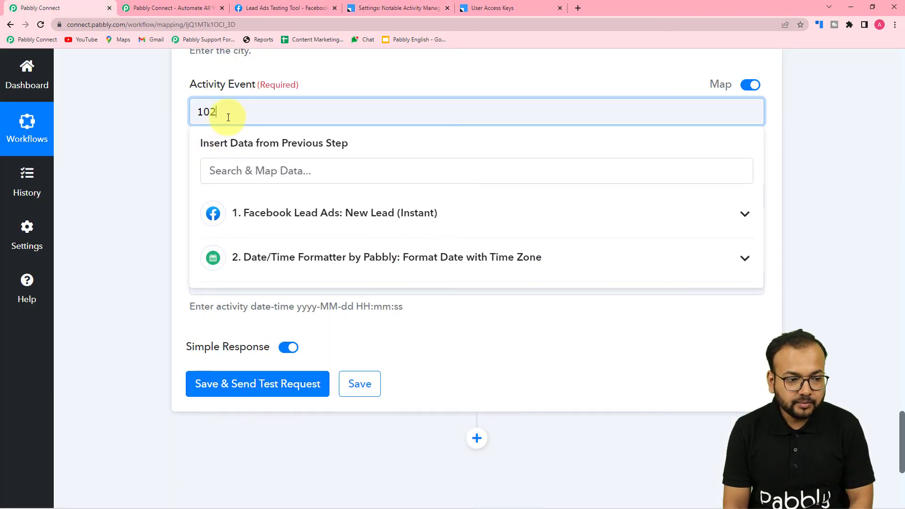
click(154, 150)
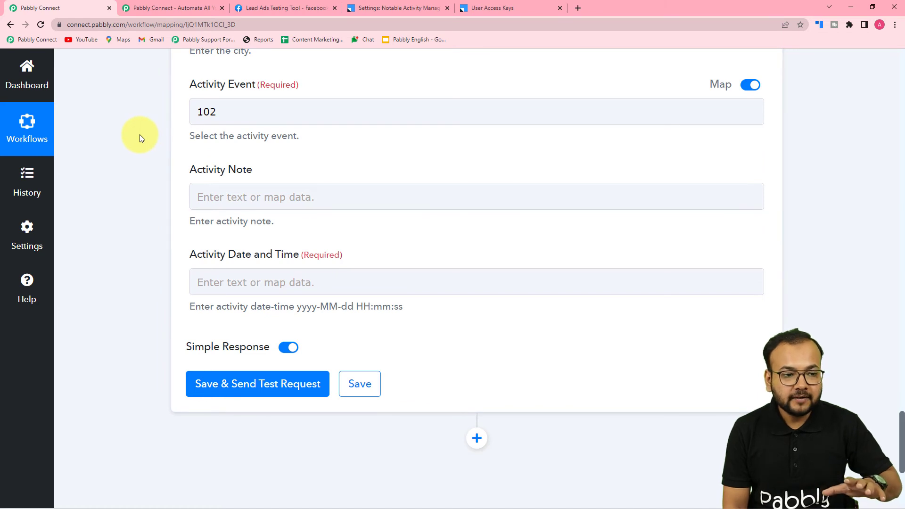
- Verify in LeadSquared Custom Activities that 102 is Facebook ads Lead, then open Activity Note's data options
scroll(139, 134, up, 1)
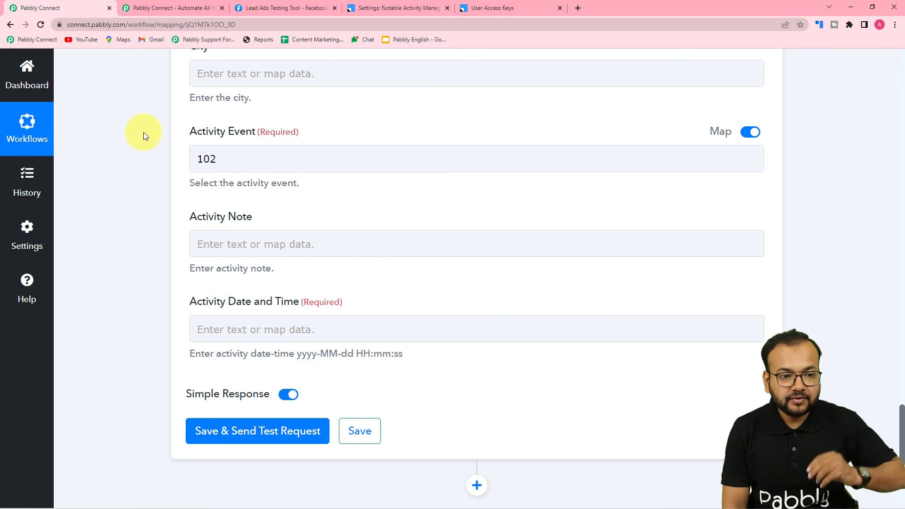
click(365, 8)
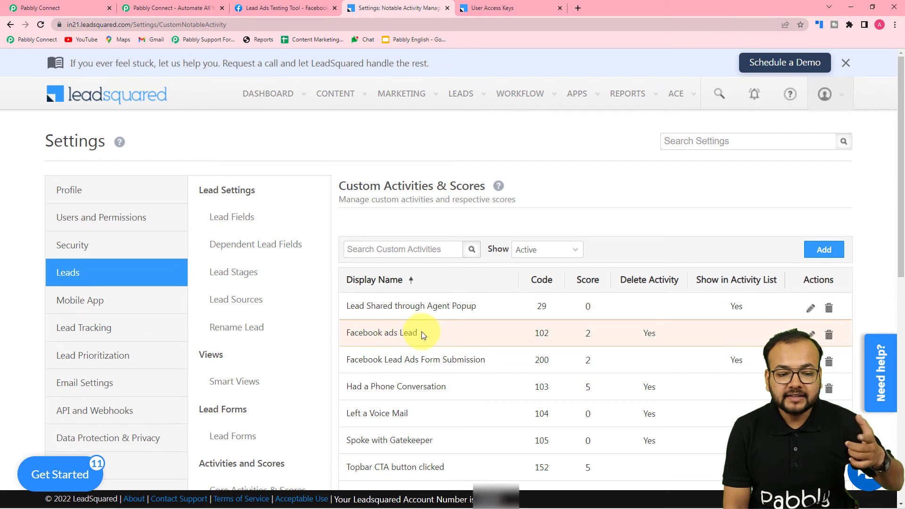
click(66, 8)
click(203, 159)
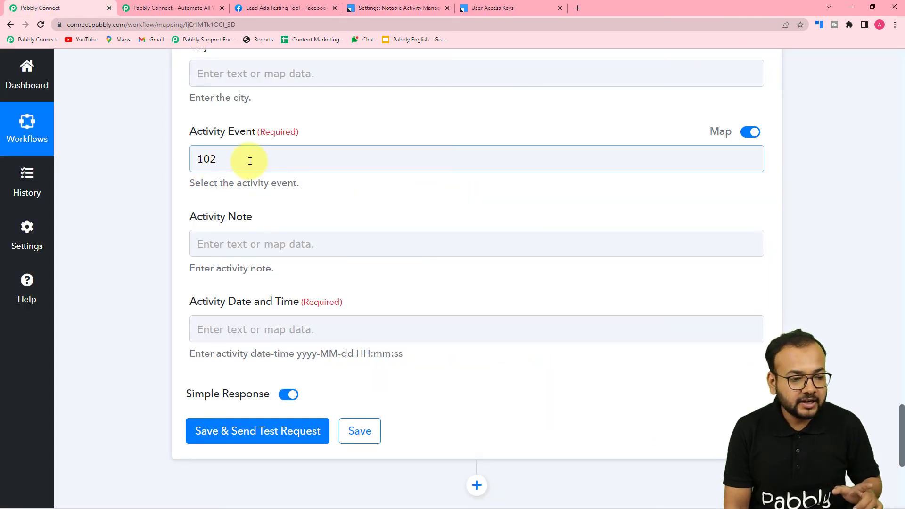
scroll(250, 160, down, 1)
click(253, 196)
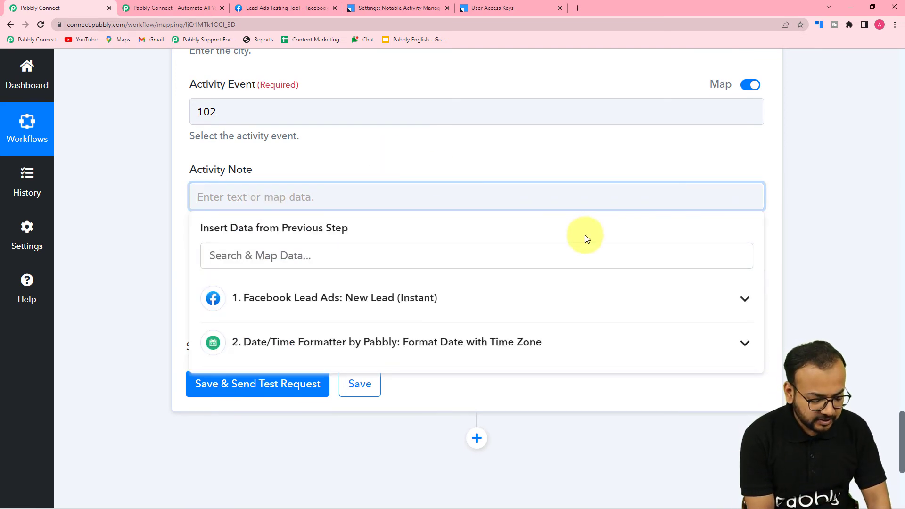
- Write the Facebook Lead ad form note and map the formatter's Result into Activity Date and Time
text(Th)
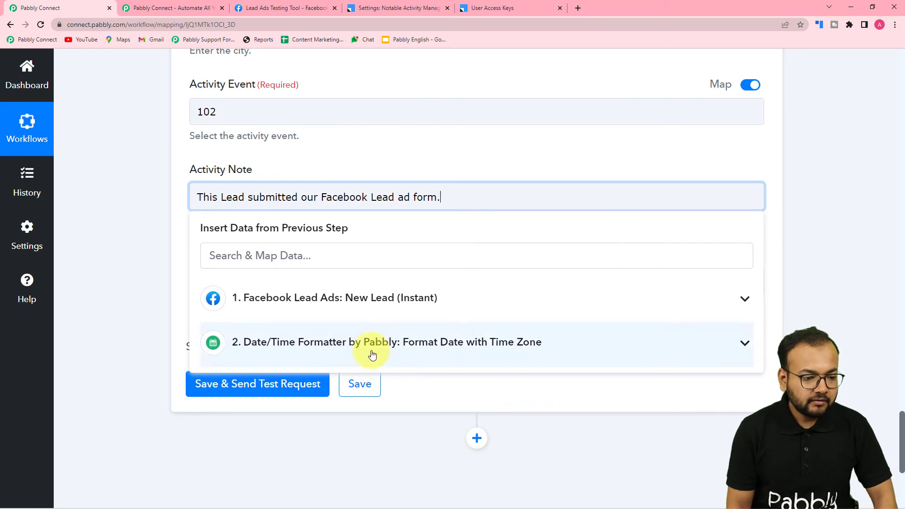
click(107, 261)
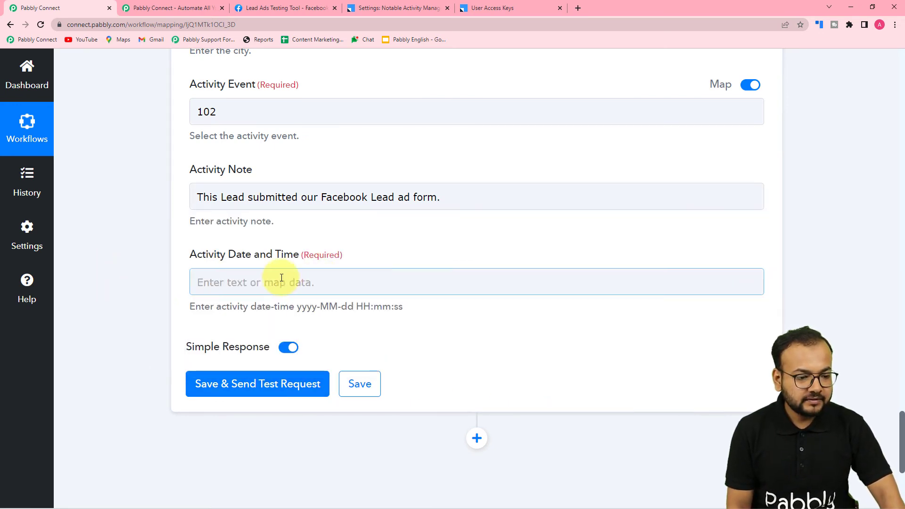
click(313, 288)
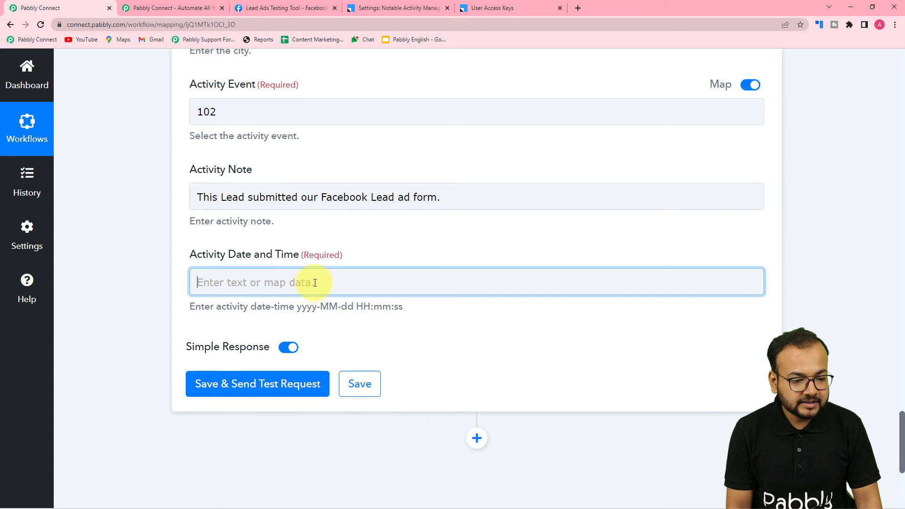
scroll(312, 283, down, 5)
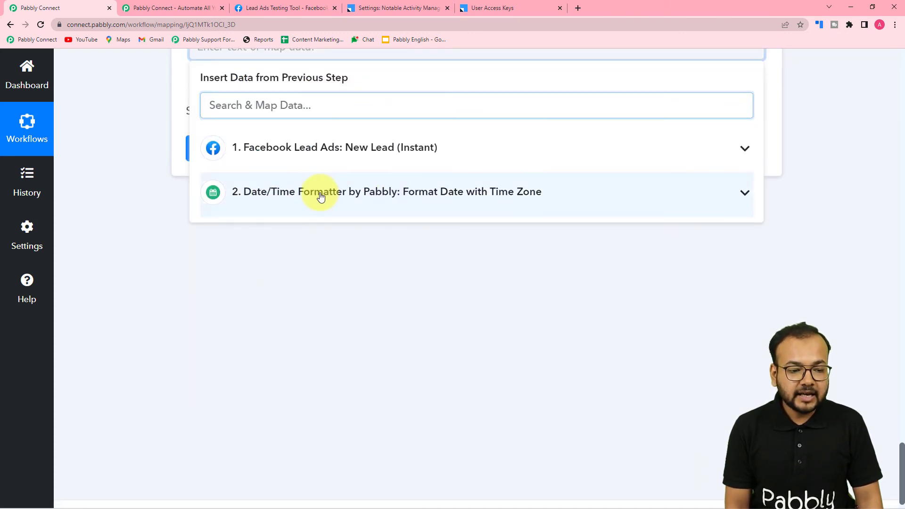
click(313, 195)
click(277, 263)
click(164, 253)
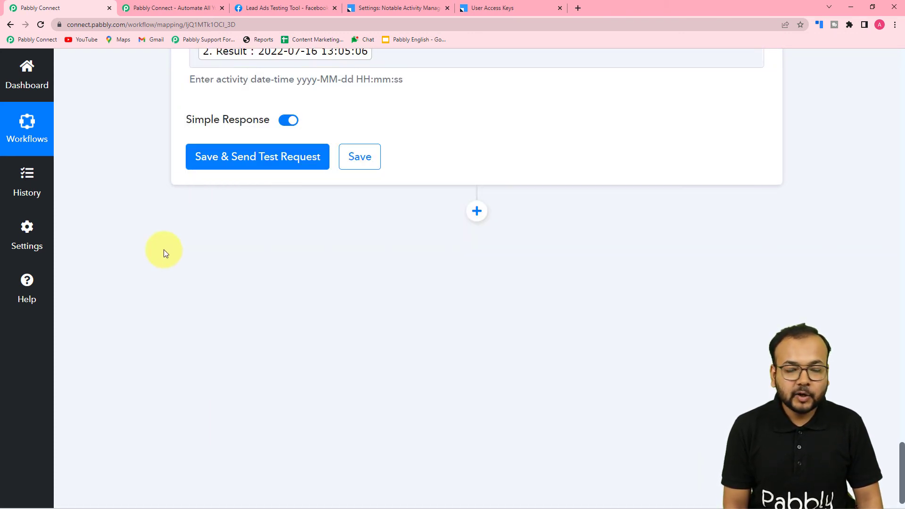
scroll(163, 269, up, 3)
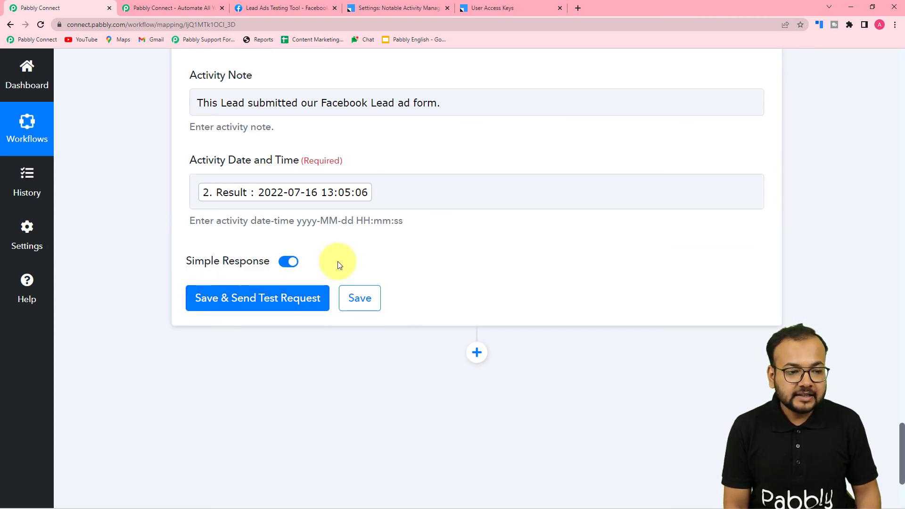
scroll(337, 261, up, 1)
scroll(297, 174, up, 2)
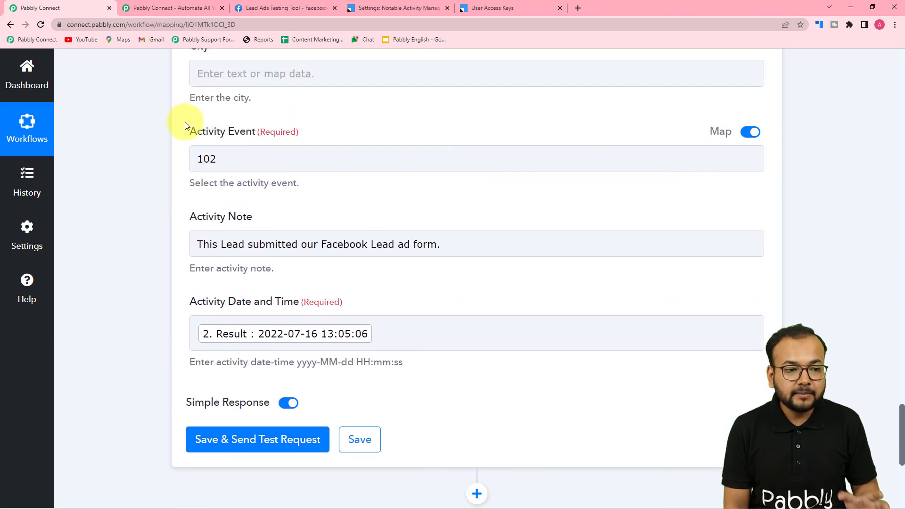
scroll(209, 385, down, 2)
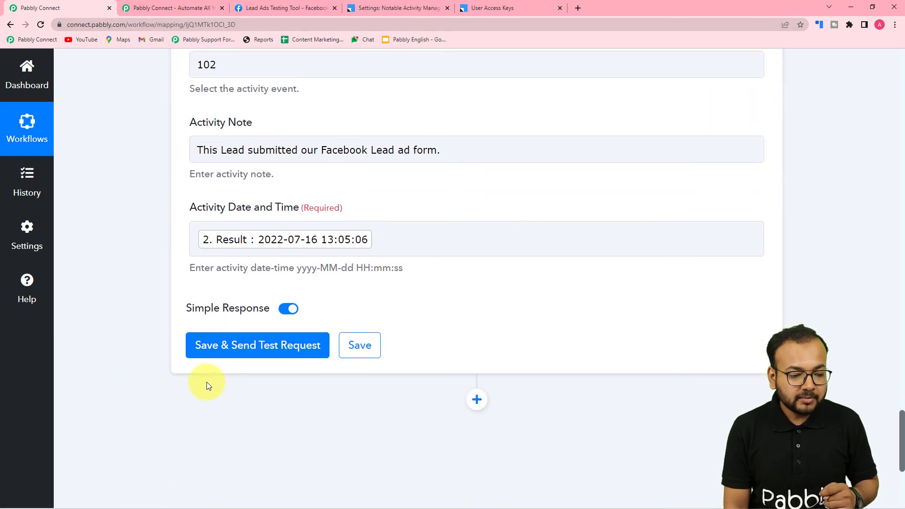
- Send the LeadSquared test request, confirm Status Success, and switch to the Manage Leads tab
click(209, 347)
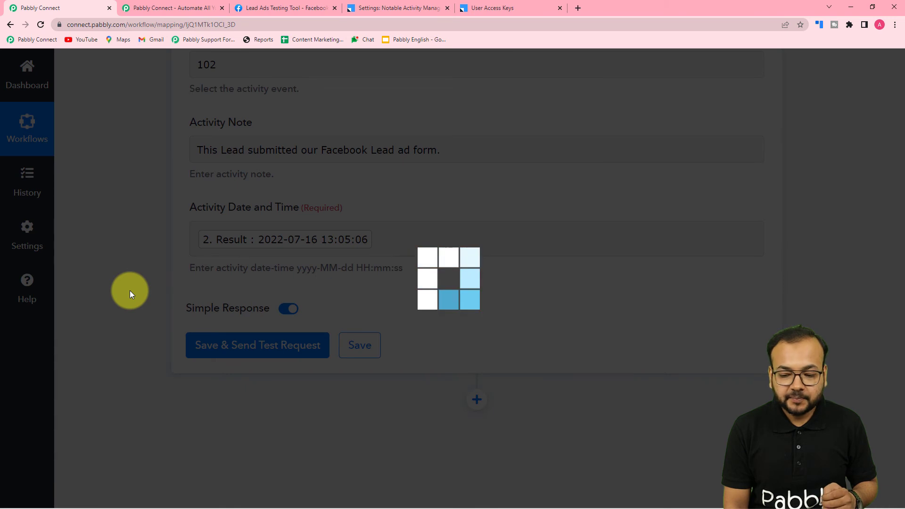
scroll(129, 291, down, 2)
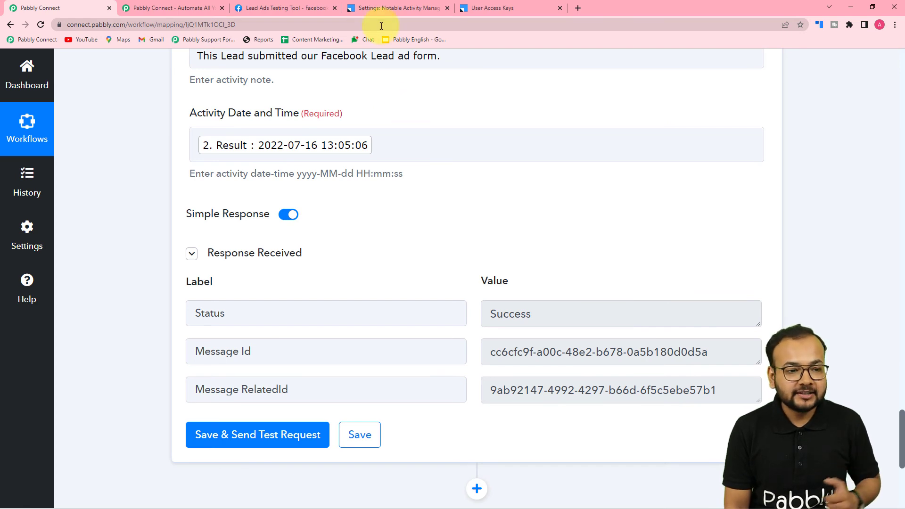
click(384, 8)
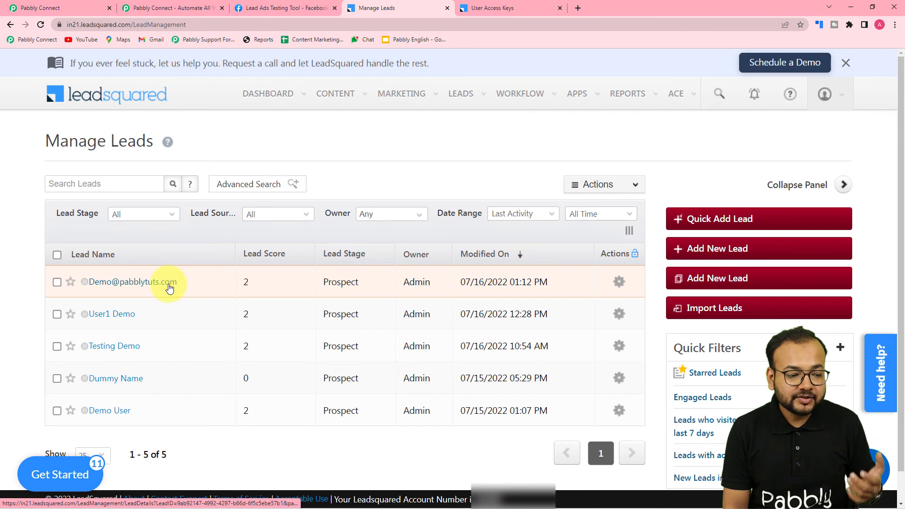
- Open the new test lead to confirm its Facebook ads Lead activity note, then return to Pabbly Connect
click(60, 6)
scroll(140, 200, up, 5)
scroll(141, 200, up, 3)
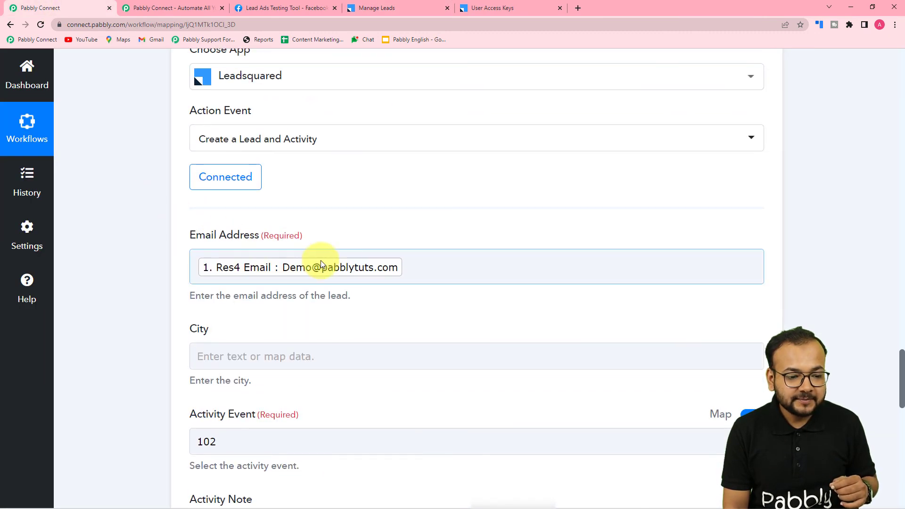
click(388, 6)
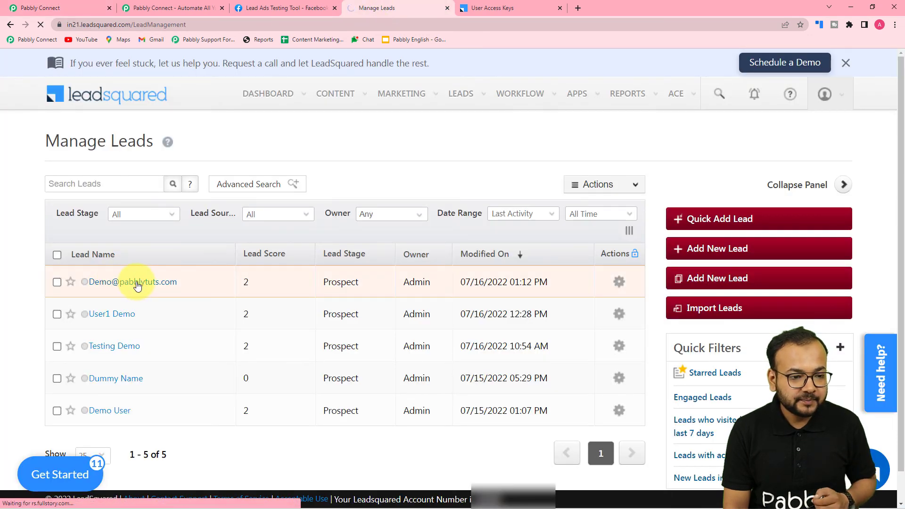
click(137, 283)
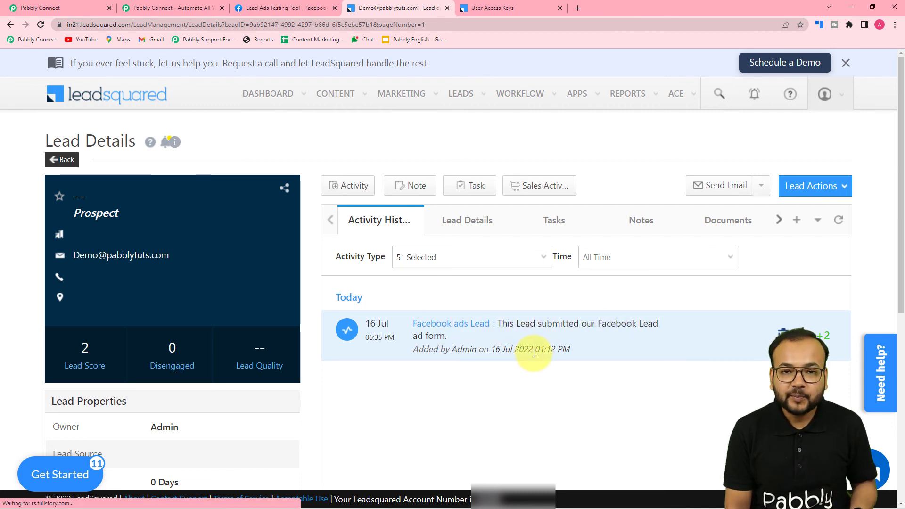
click(40, 8)
scroll(215, 222, down, 3)
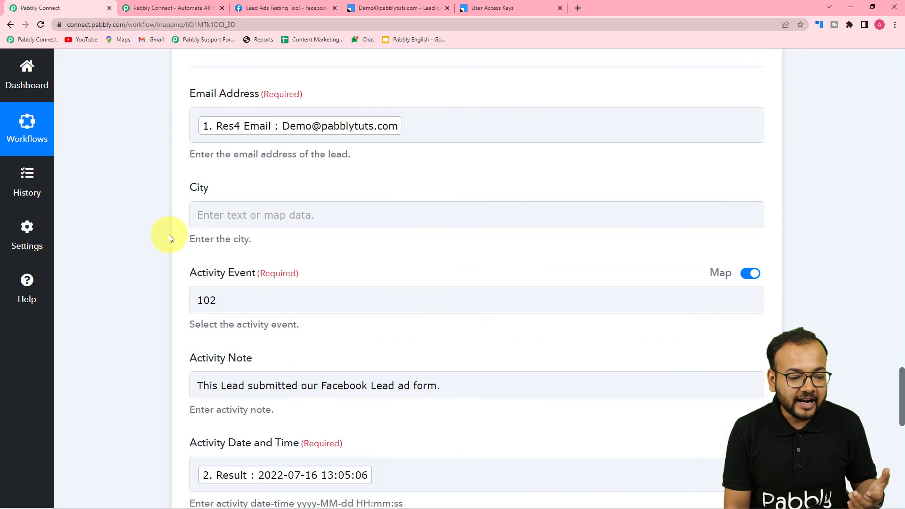
- Collapse the LeadSquared action and Date/Time Formatter steps, returning to the Facebook Lead Ads trigger
scroll(168, 238, down, 4)
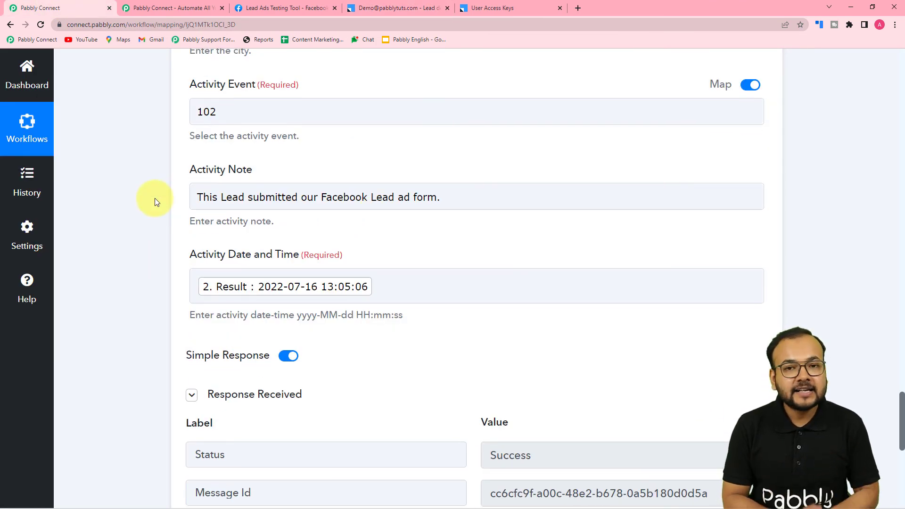
scroll(154, 198, up, 8)
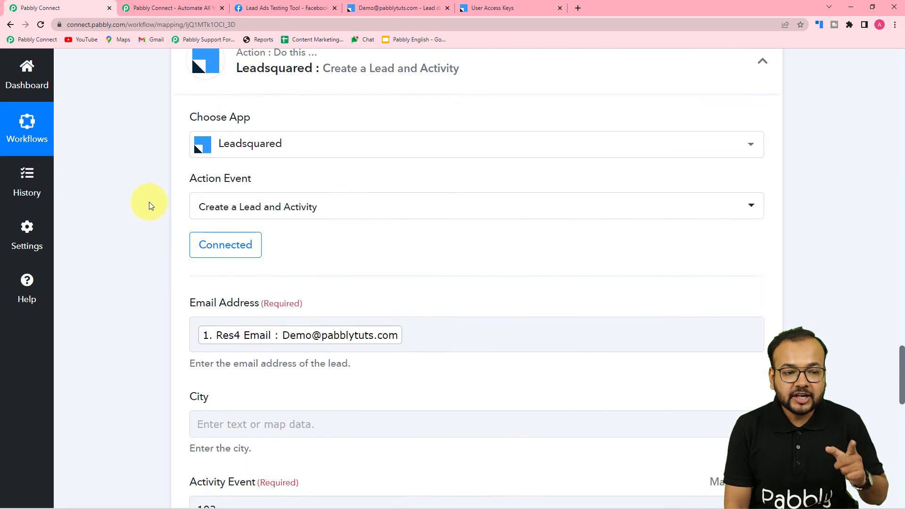
scroll(149, 206, up, 4)
click(762, 275)
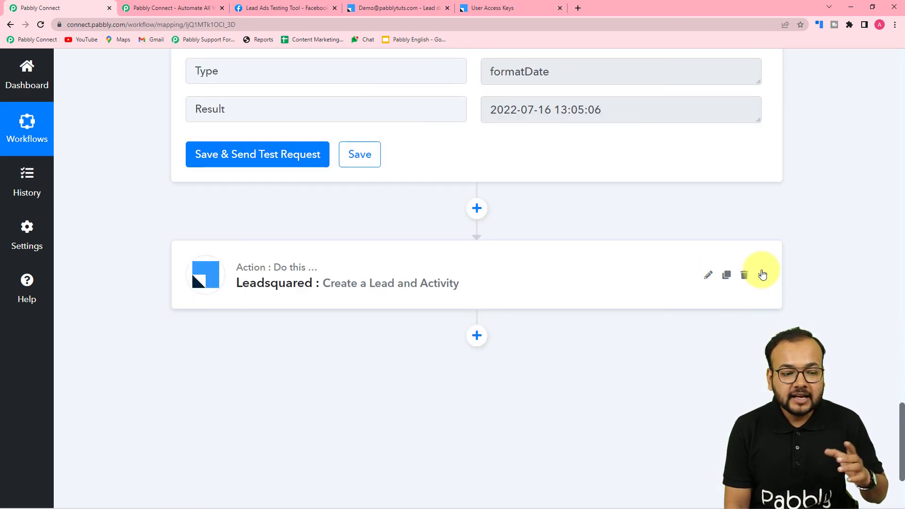
scroll(762, 275, up, 13)
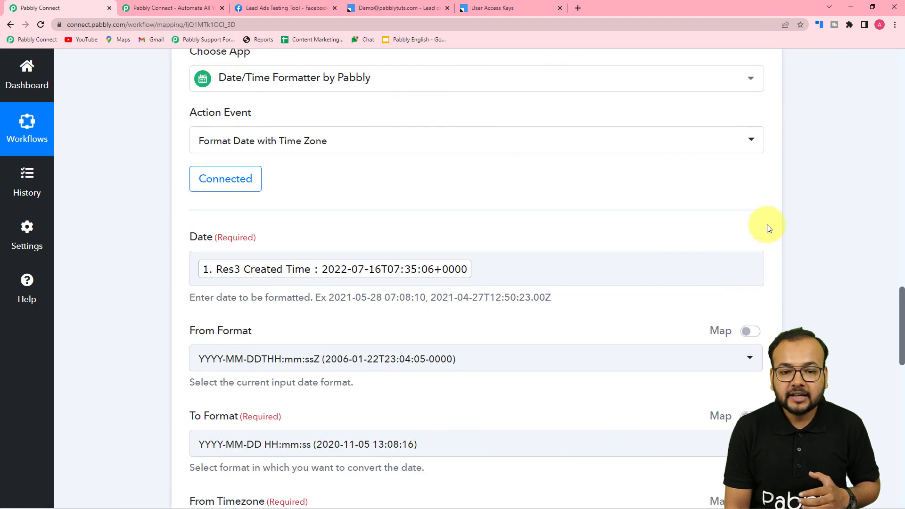
scroll(768, 224, up, 8)
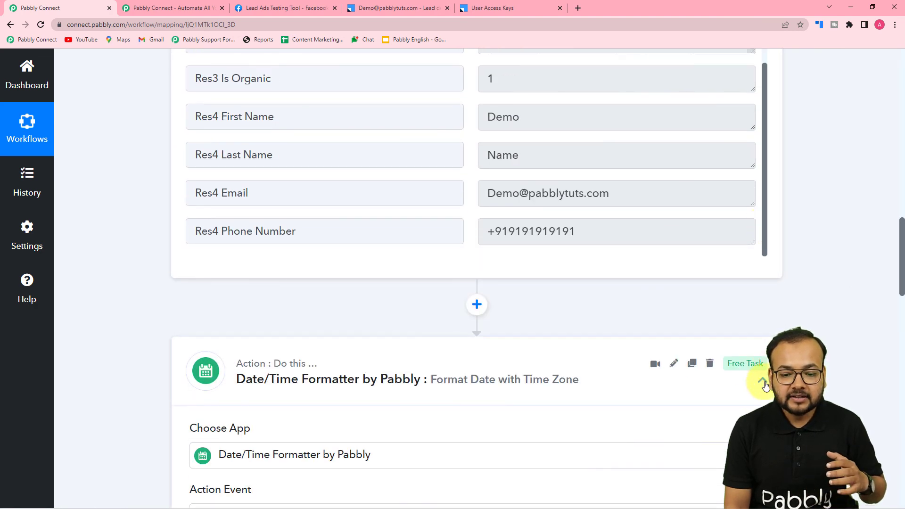
click(763, 382)
scroll(827, 303, up, 6)
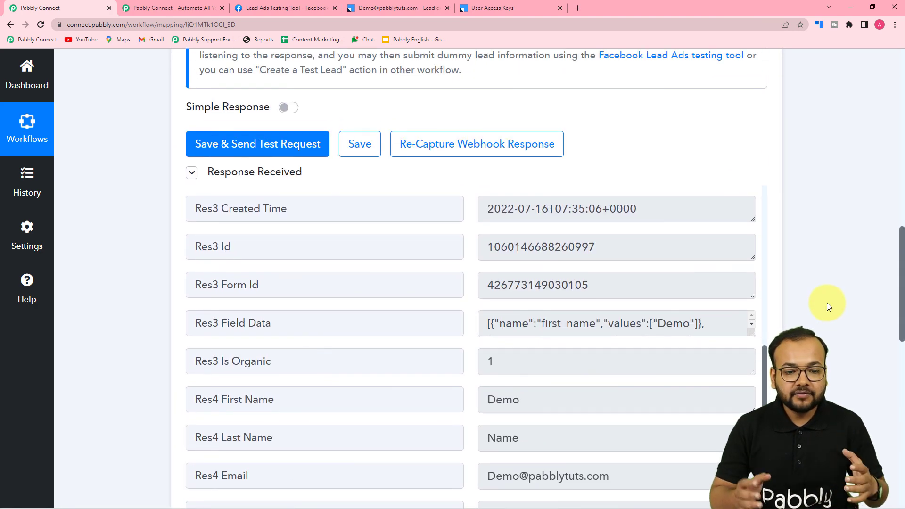